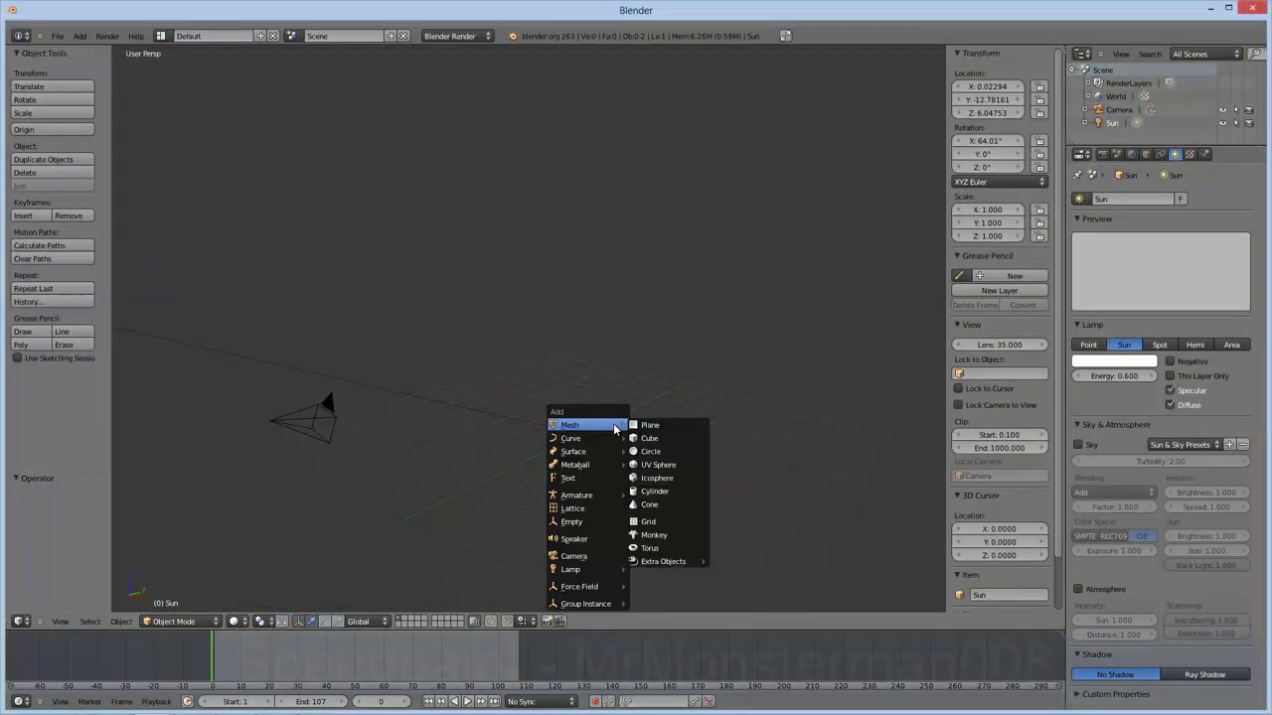
Finish typing the channel name text and rotate it 90° on X to stand upright
{"action": "type", "text": "an008"}
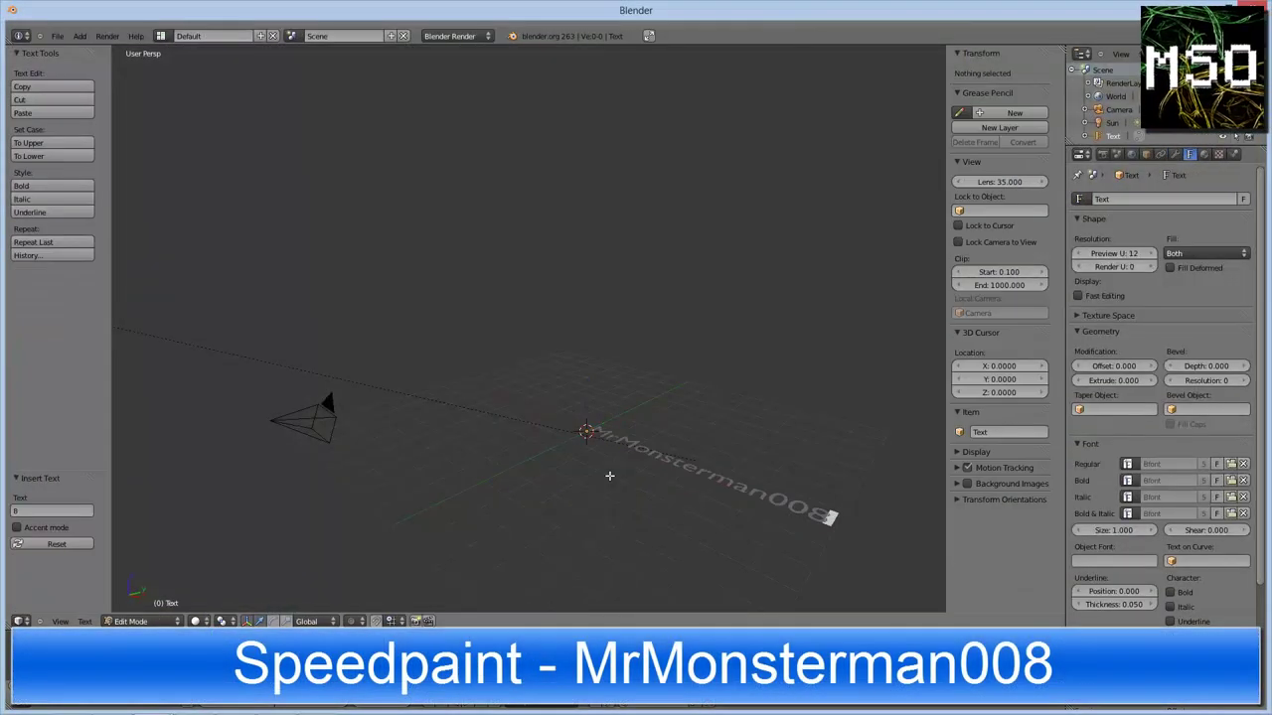
{"action": "key", "text": "Tab"}
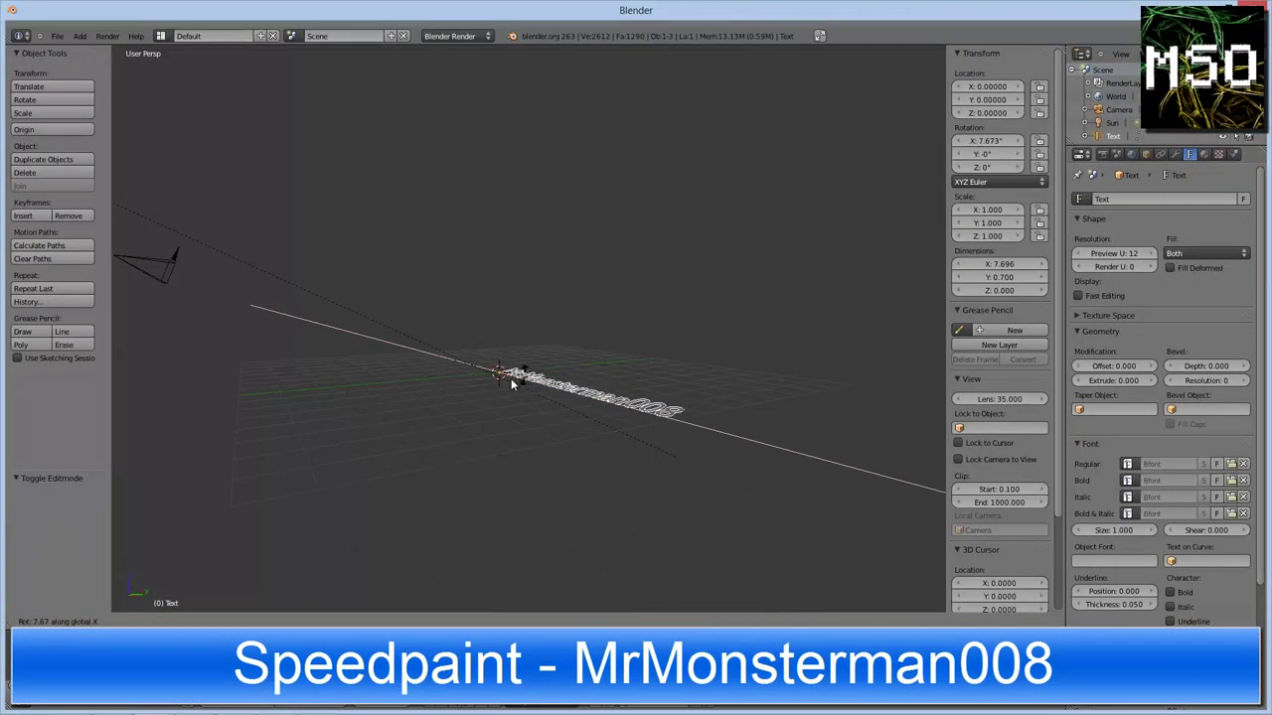
{"action": "type", "text": "90"}
{"action": "key", "text": "Return"}
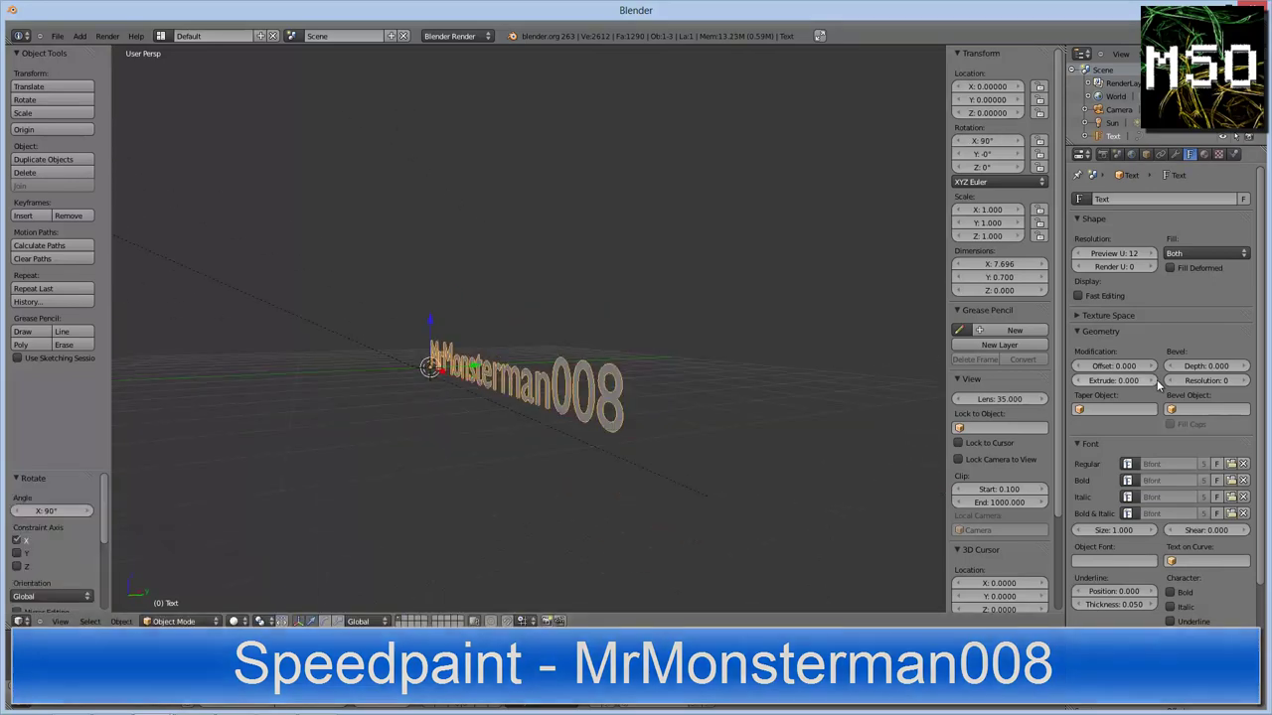
Give the text an extrude of 0.100 and a bevel depth of about 0.045
{"action": "left_click", "coordinate": [1153, 381]}
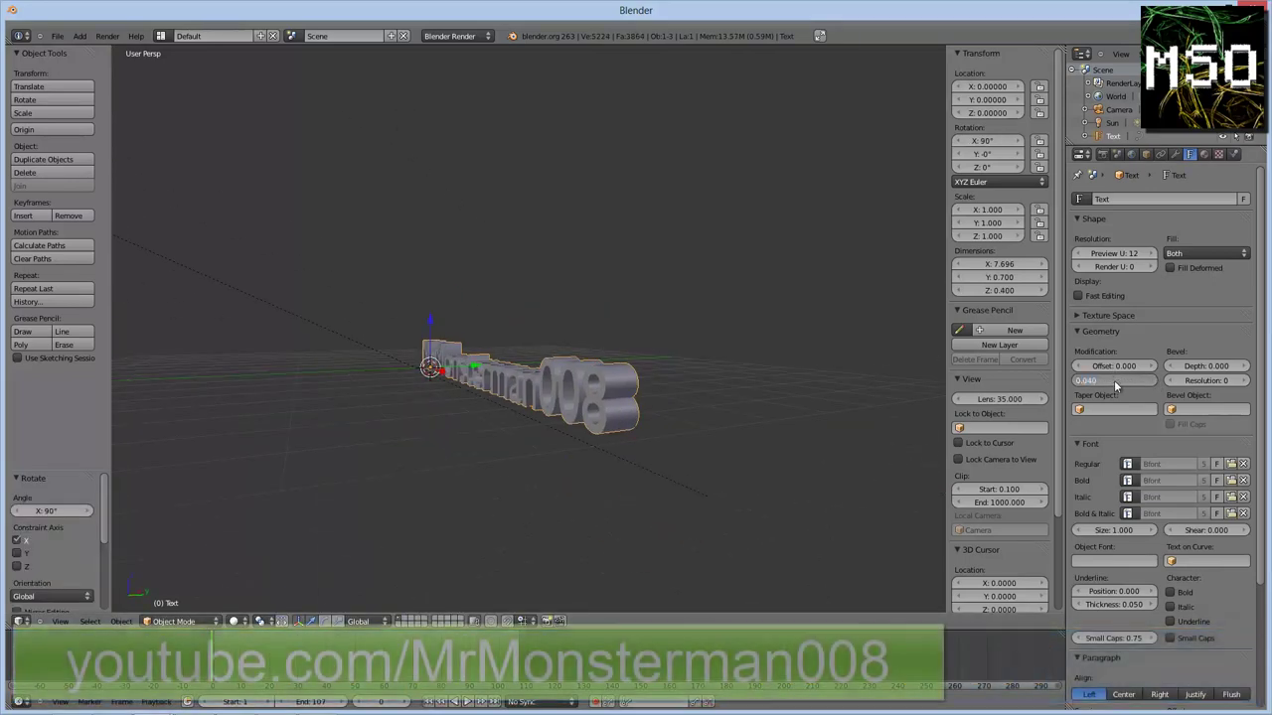
{"action": "key", "text": "Return"}
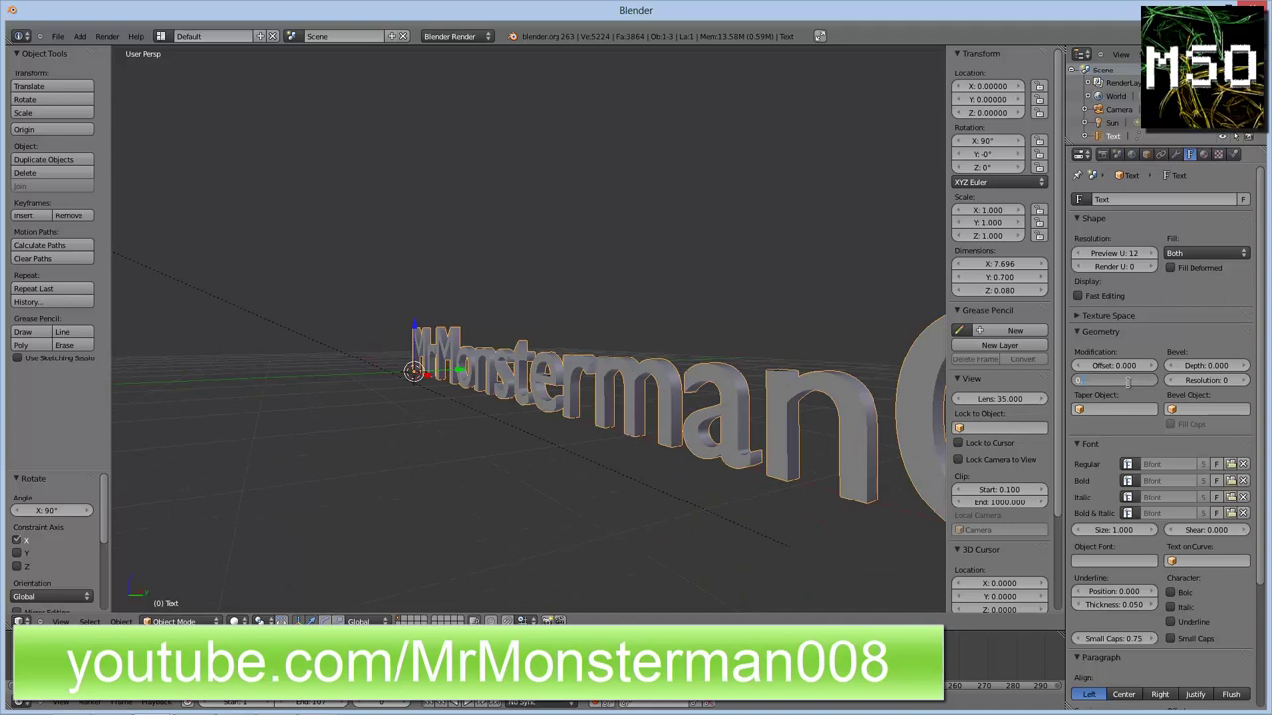
{"action": "scroll", "coordinate": [759, 414], "scroll_direction": "down", "scroll_amount": 3}
{"action": "scroll", "coordinate": [759, 413], "scroll_direction": "up", "scroll_amount": 3}
{"action": "left_click_drag", "start_coordinate": [1205, 366], "coordinate": [1257, 368]}
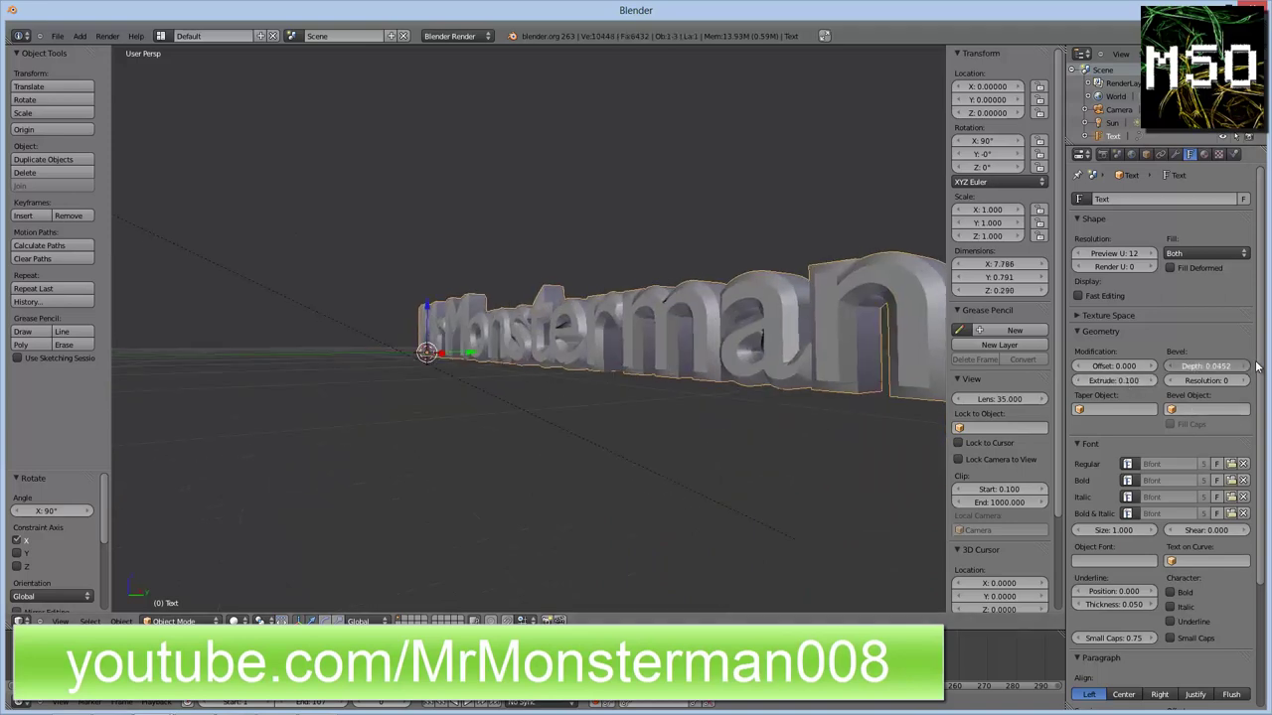
Add a new material to the text with a bright green diffuse colour
{"action": "left_click", "coordinate": [1205, 154]}
{"action": "left_click", "coordinate": [1125, 241]}
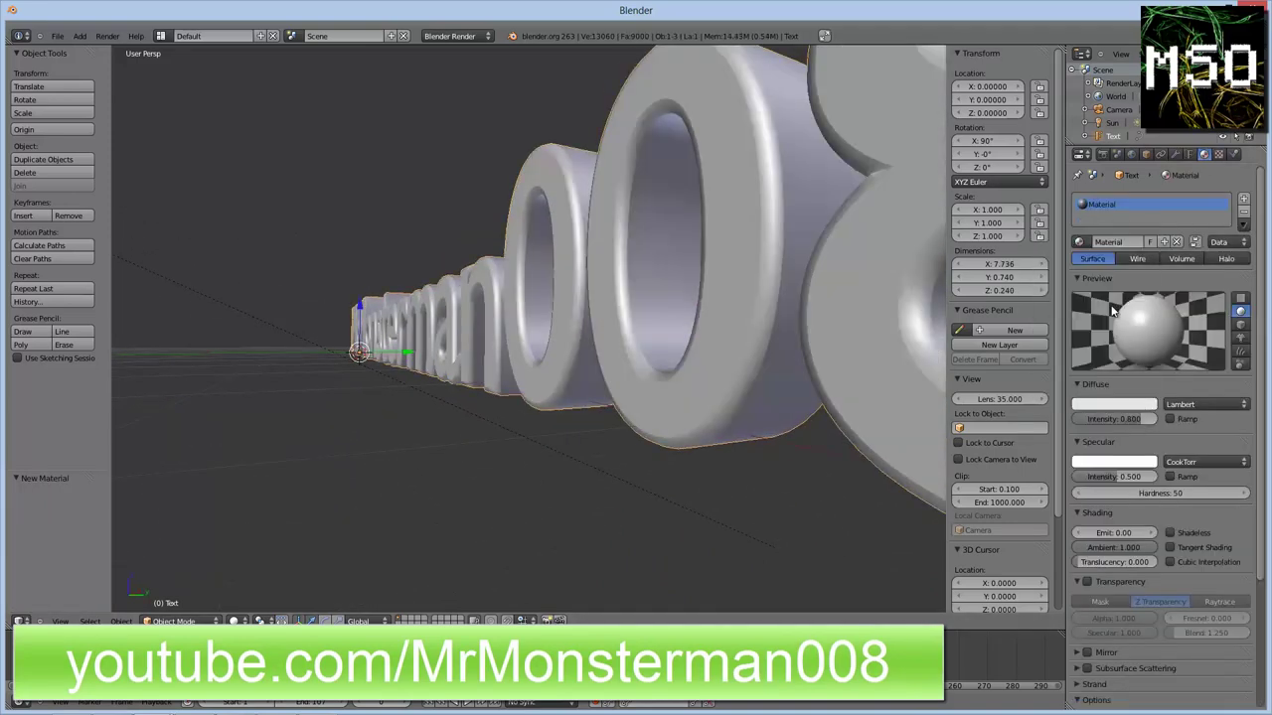
{"action": "left_click", "coordinate": [1113, 403]}
{"action": "left_click_drag", "start_coordinate": [1078, 269], "coordinate": [1041, 267]}
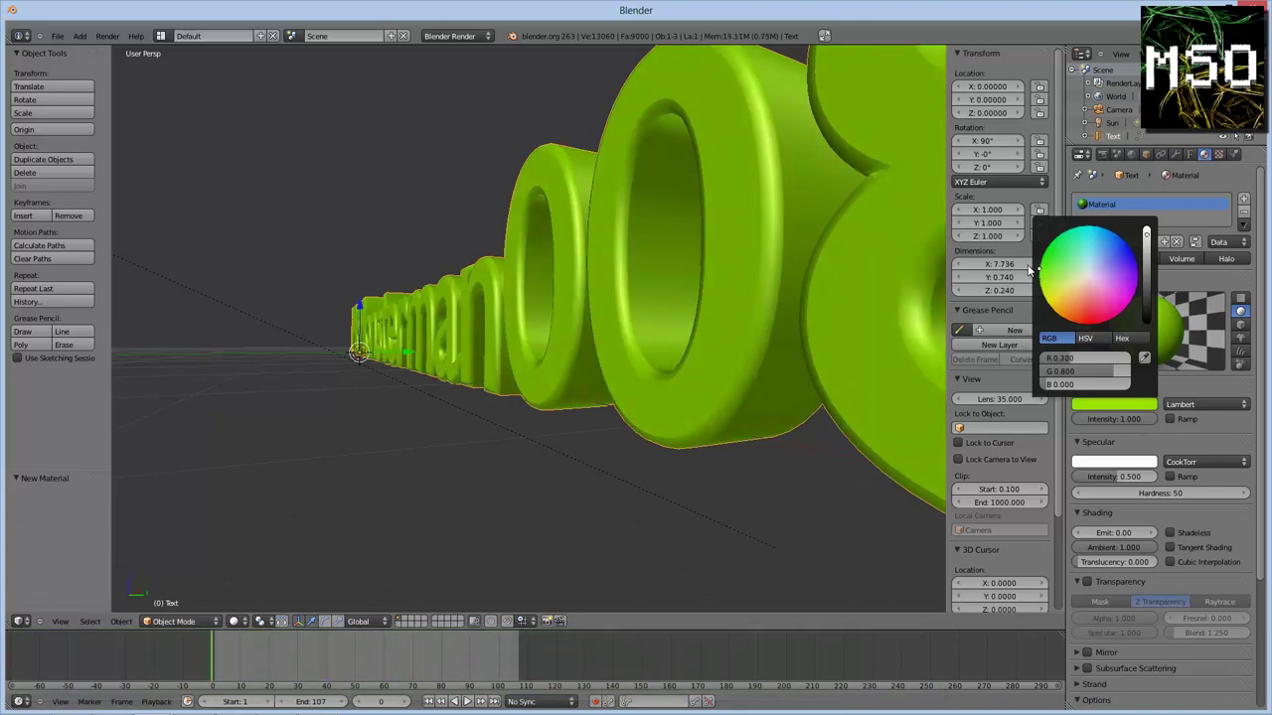
Switch to camera view and aim the camera straight at the text
{"action": "key", "text": "KP_0"}
{"action": "right_click", "coordinate": [746, 340]}
{"action": "mouse_move", "coordinate": [989, 141]}
{"action": "left_mouse_down"}
{"action": "mouse_move", "coordinate": [1023, 140]}
{"action": "mouse_move", "coordinate": [1023, 86]}
{"action": "left_mouse_up"}
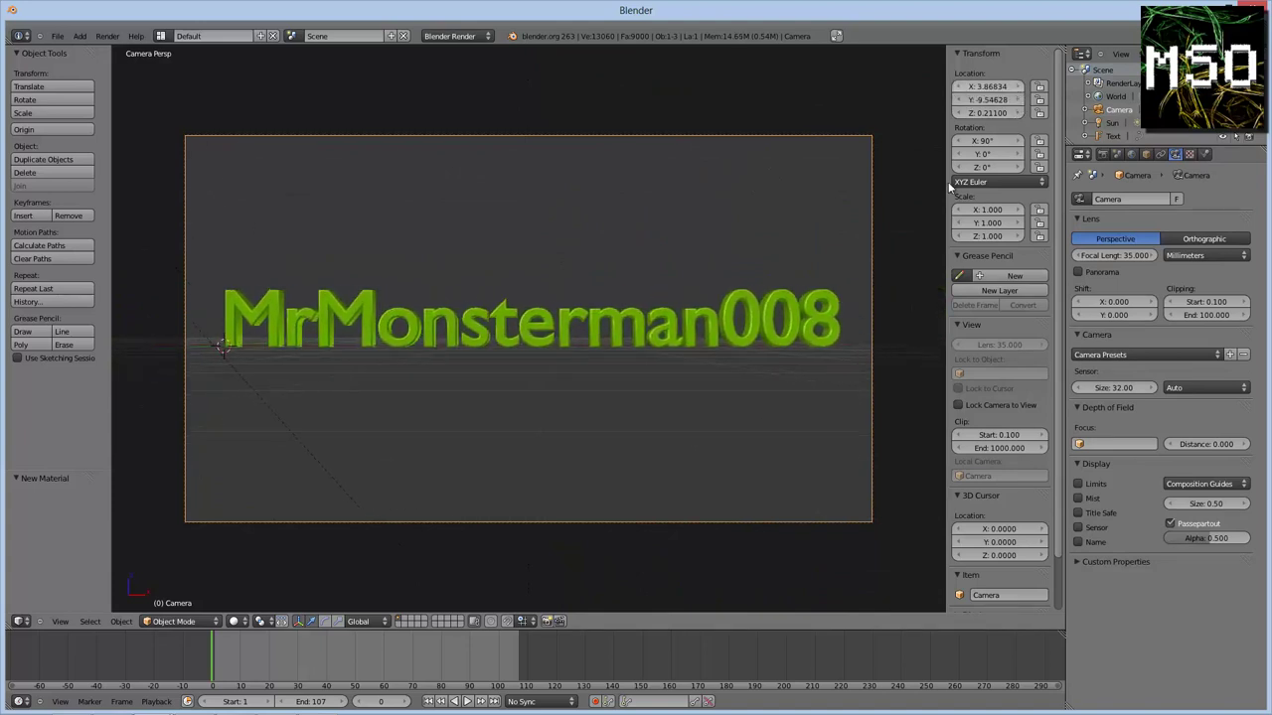
Set an HDTV 1080p render with PNG output to the Desktop and render it
{"action": "left_click", "coordinate": [1101, 155]}
{"action": "left_click", "coordinate": [1143, 287]}
{"action": "left_click", "coordinate": [1151, 329]}
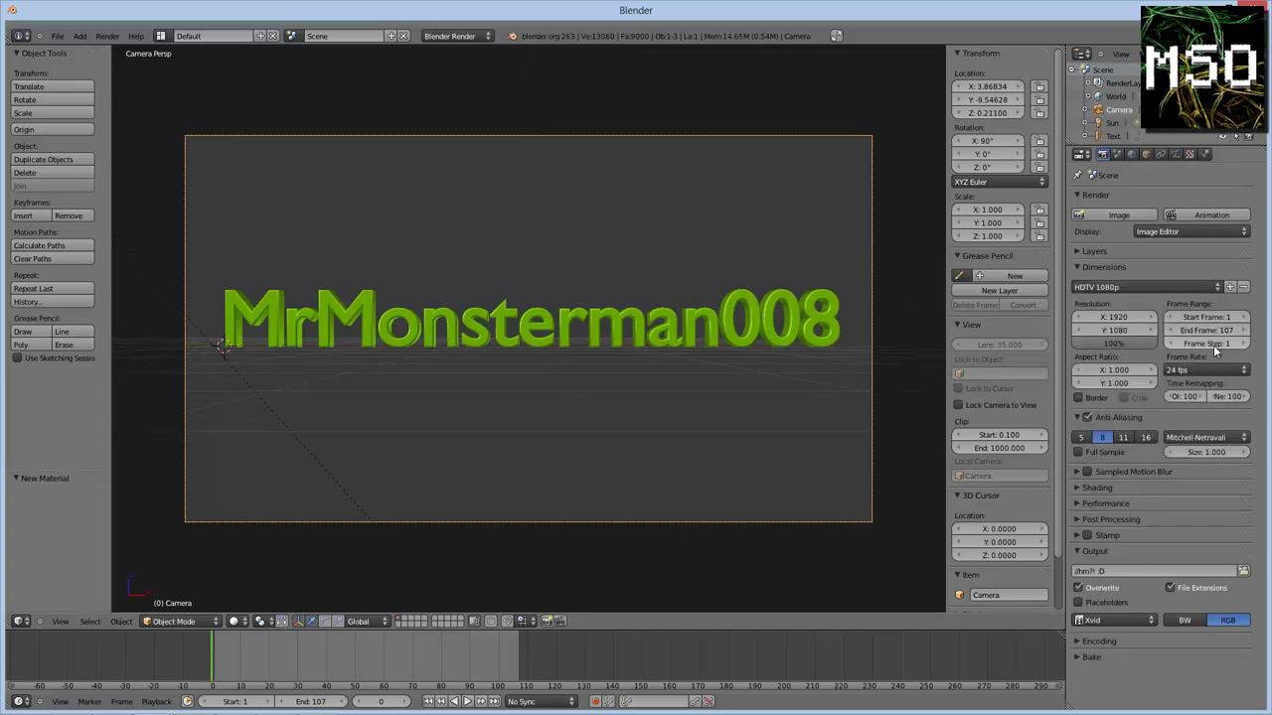
{"action": "left_click", "coordinate": [1113, 620]}
{"action": "left_click", "coordinate": [897, 602]}
{"action": "left_click", "coordinate": [1243, 572]}
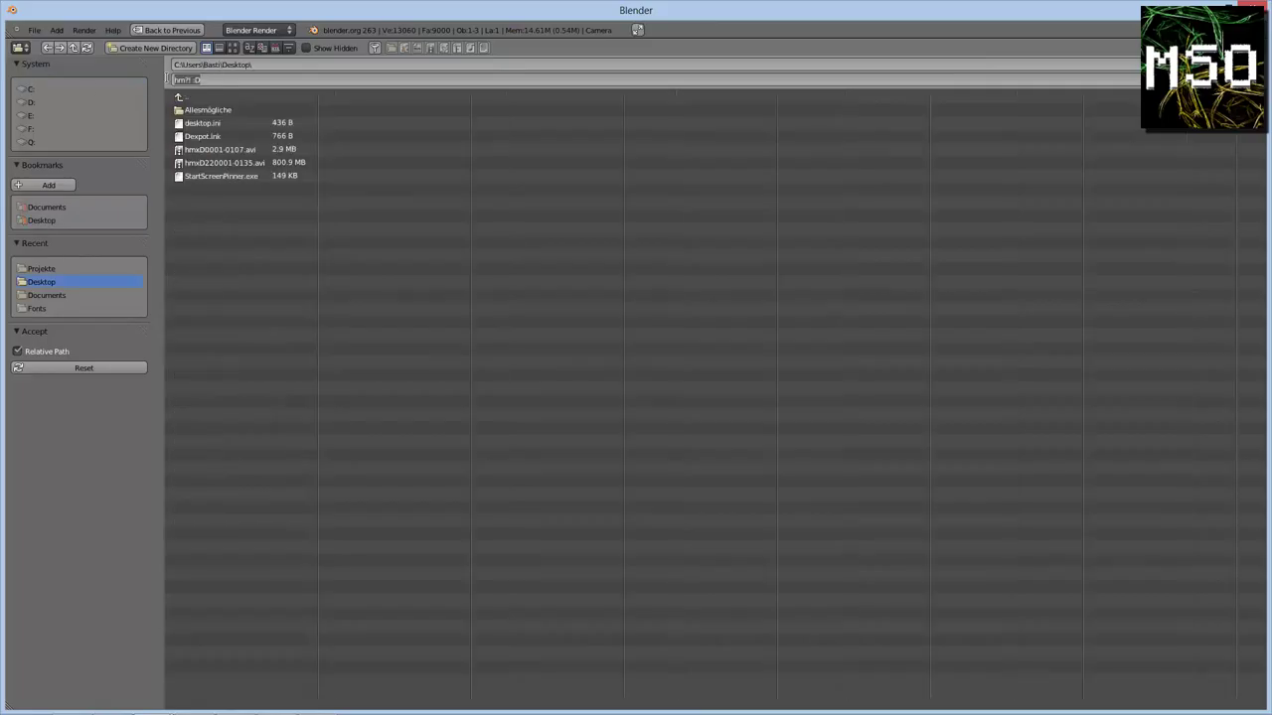
{"action": "key", "text": "Return"}
{"action": "left_click", "coordinate": [107, 35]}
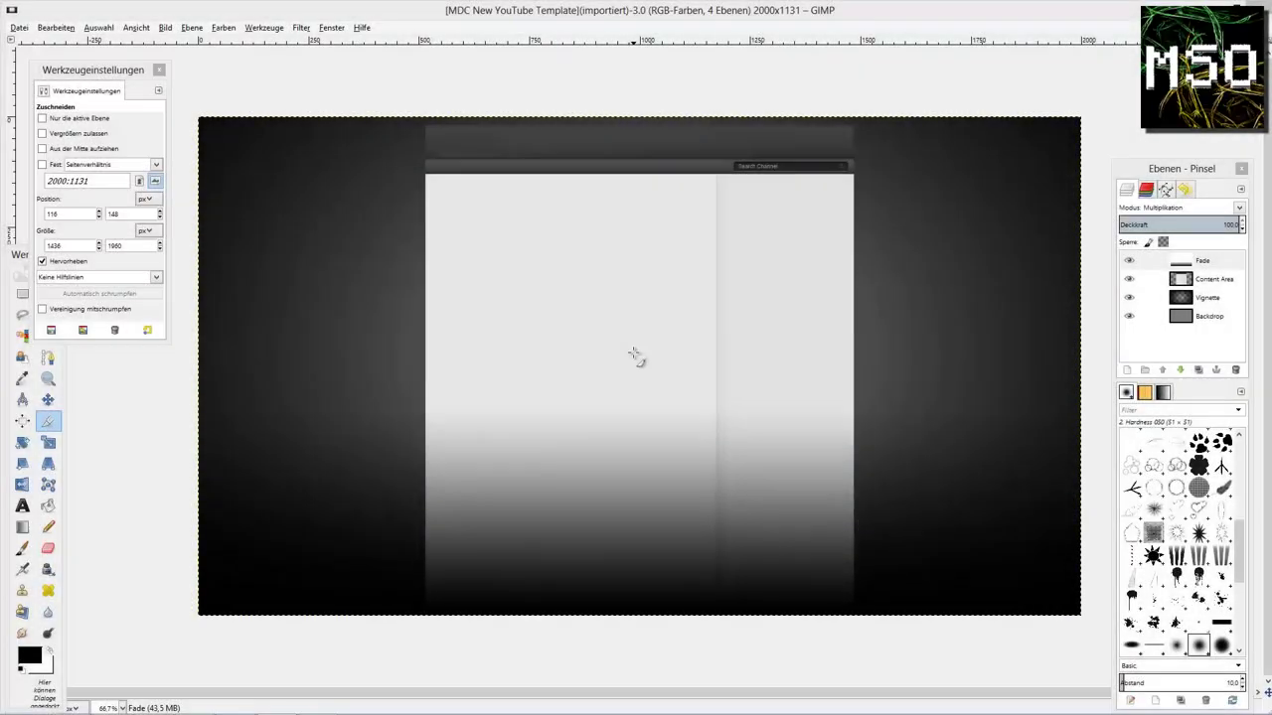
Fill the vignetted backdrop with solid black and duplicate the Content Area layer
{"action": "left_click_drag", "start_coordinate": [20, 254], "coordinate": [88, 356]}
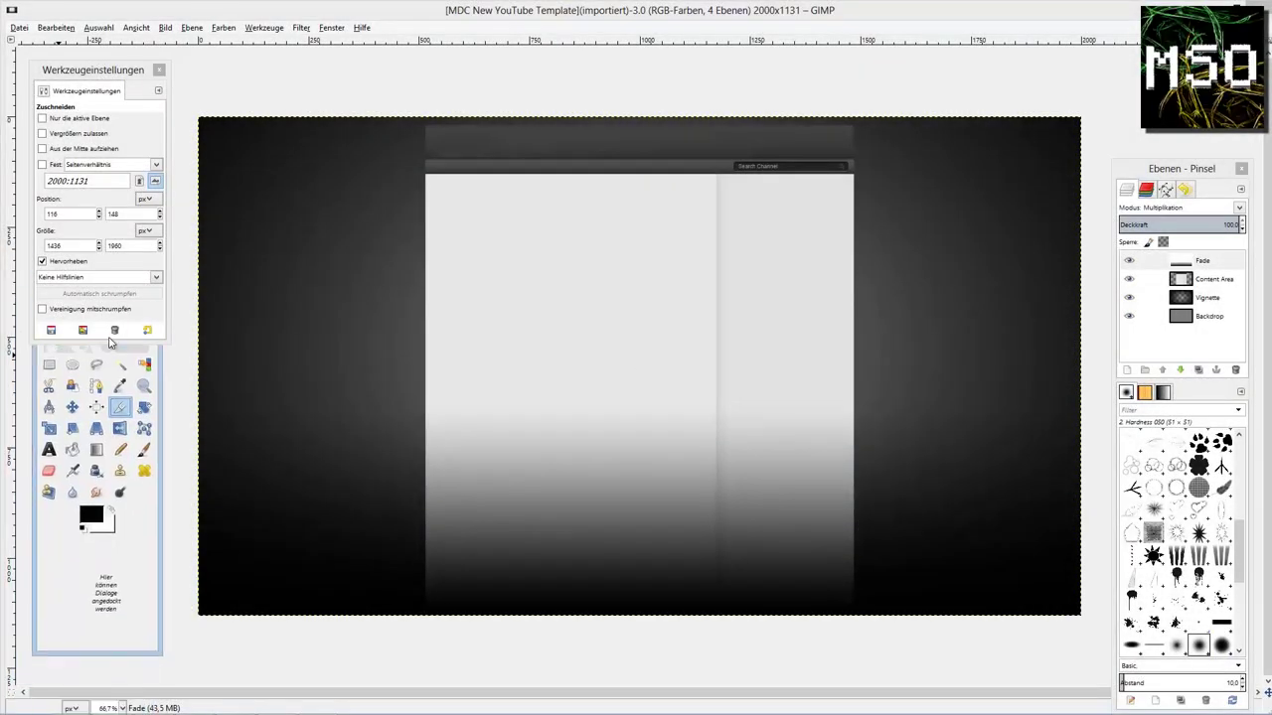
{"action": "left_click", "coordinate": [80, 473]}
{"action": "left_click", "coordinate": [355, 367]}
{"action": "left_click", "coordinate": [1183, 281]}
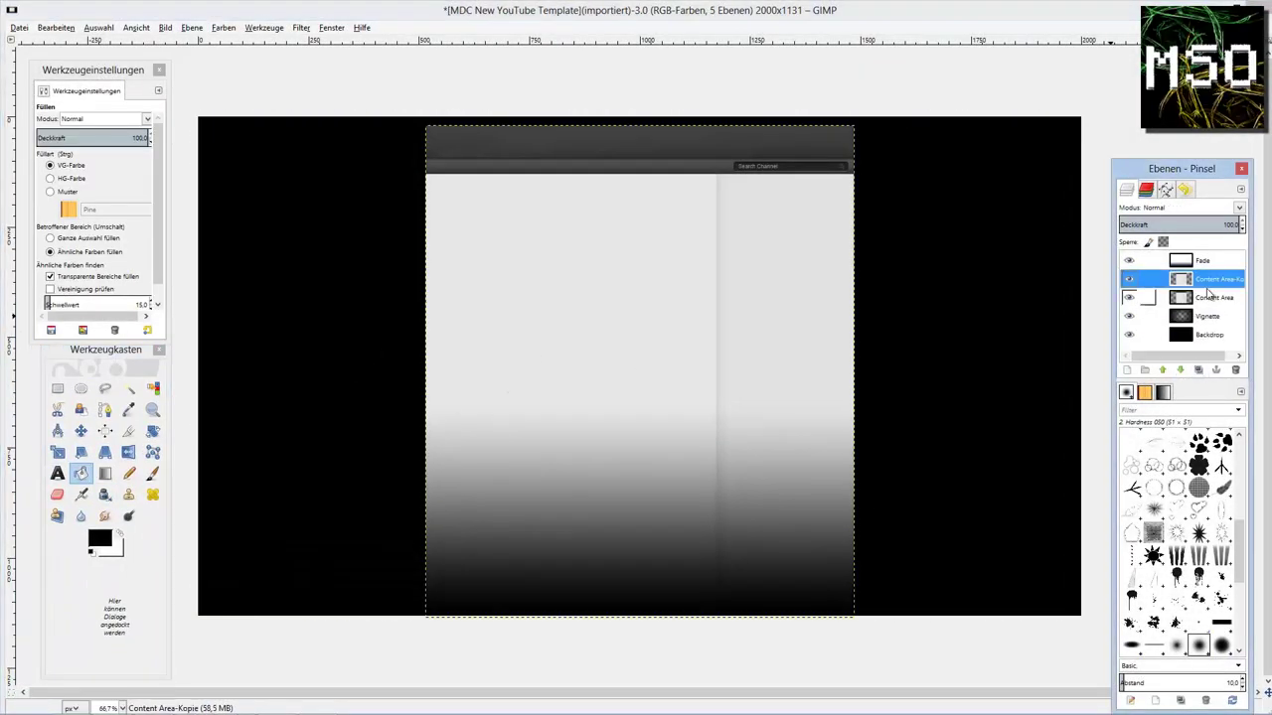
{"action": "left_click", "coordinate": [192, 27]}
Set up a size 20 paintbrush with a cream-white colour
{"action": "key", "text": "2"}
{"action": "key", "text": "p"}
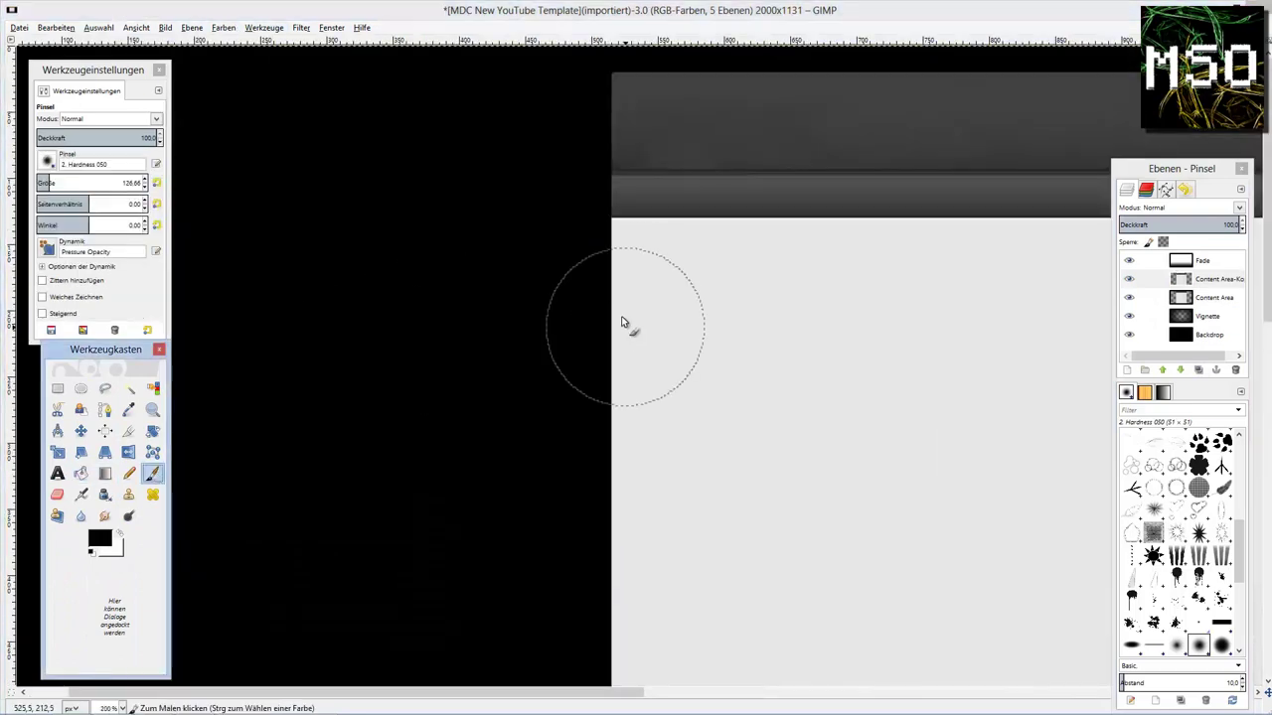
{"action": "triple_click", "coordinate": [126, 183]}
{"action": "type", "text": "20"}
{"action": "key", "text": "Return"}
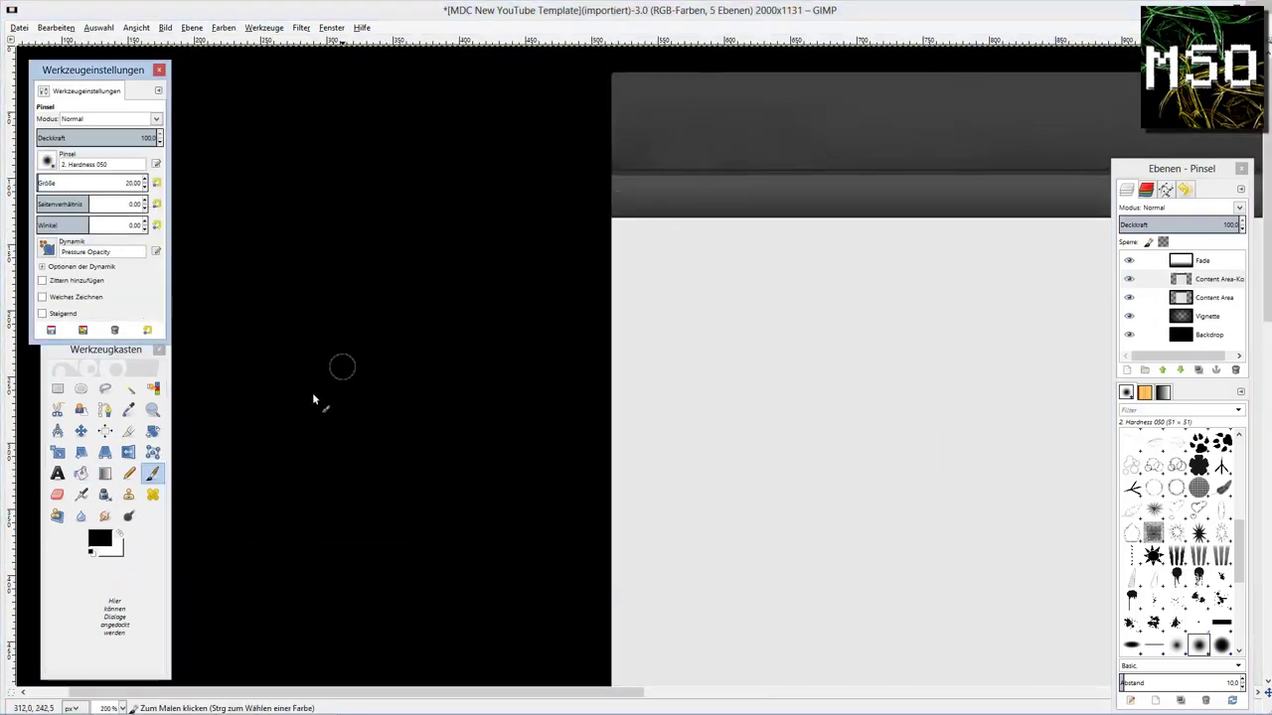
{"action": "left_click", "coordinate": [99, 538]}
{"action": "left_click", "coordinate": [779, 378]}
{"action": "left_click", "coordinate": [891, 430]}
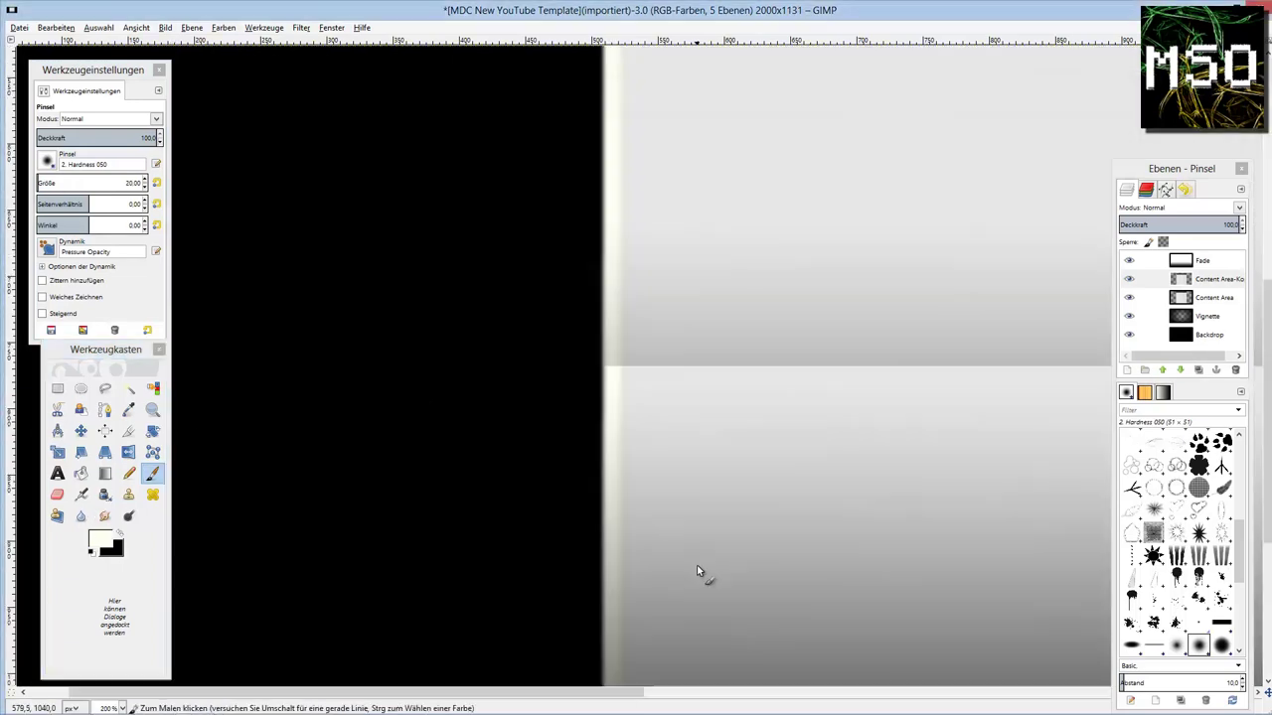
Paint a straight light line down the content area's edge
{"action": "scroll", "coordinate": [701, 576], "scroll_direction": "right", "scroll_amount": 5}
{"action": "scroll", "coordinate": [663, 78], "scroll_direction": "right", "scroll_amount": 4}
{"action": "scroll", "coordinate": [636, 450], "scroll_direction": "down", "scroll_amount": 10}
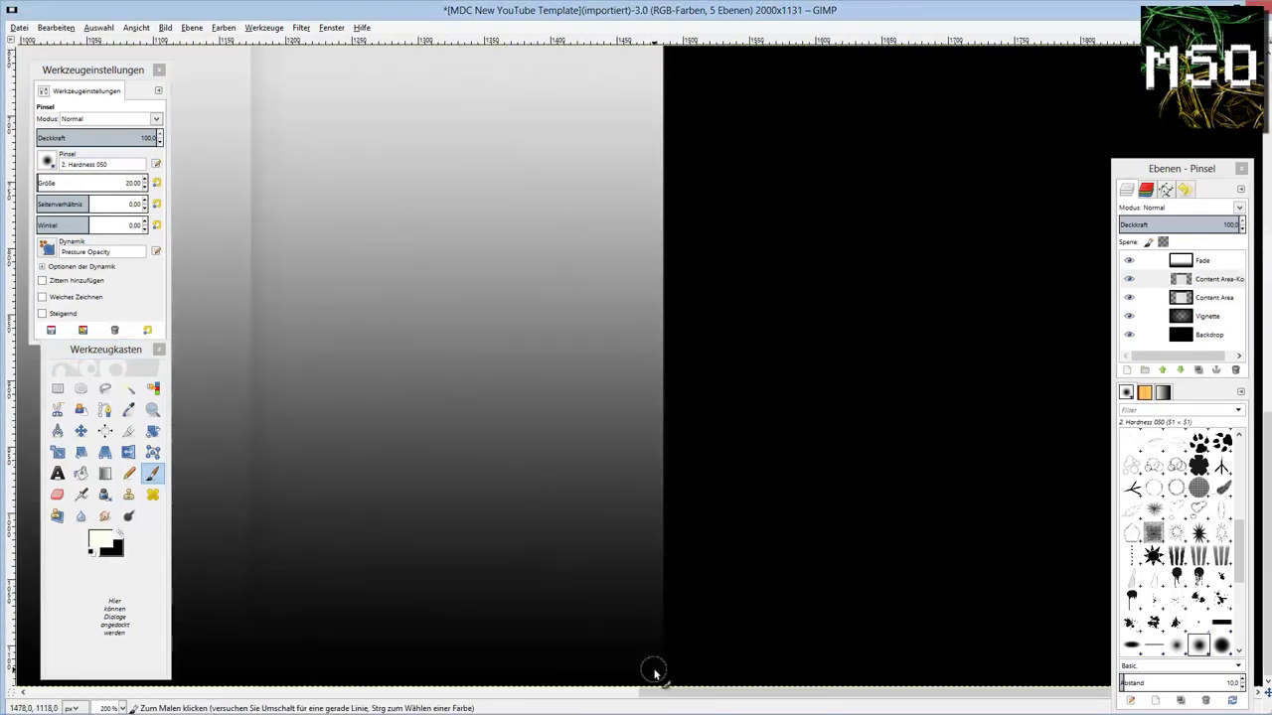
{"action": "left_click", "coordinate": [663, 684], "text": "shift"}
{"action": "scroll", "coordinate": [660, 79], "scroll_direction": "up", "scroll_amount": 10}
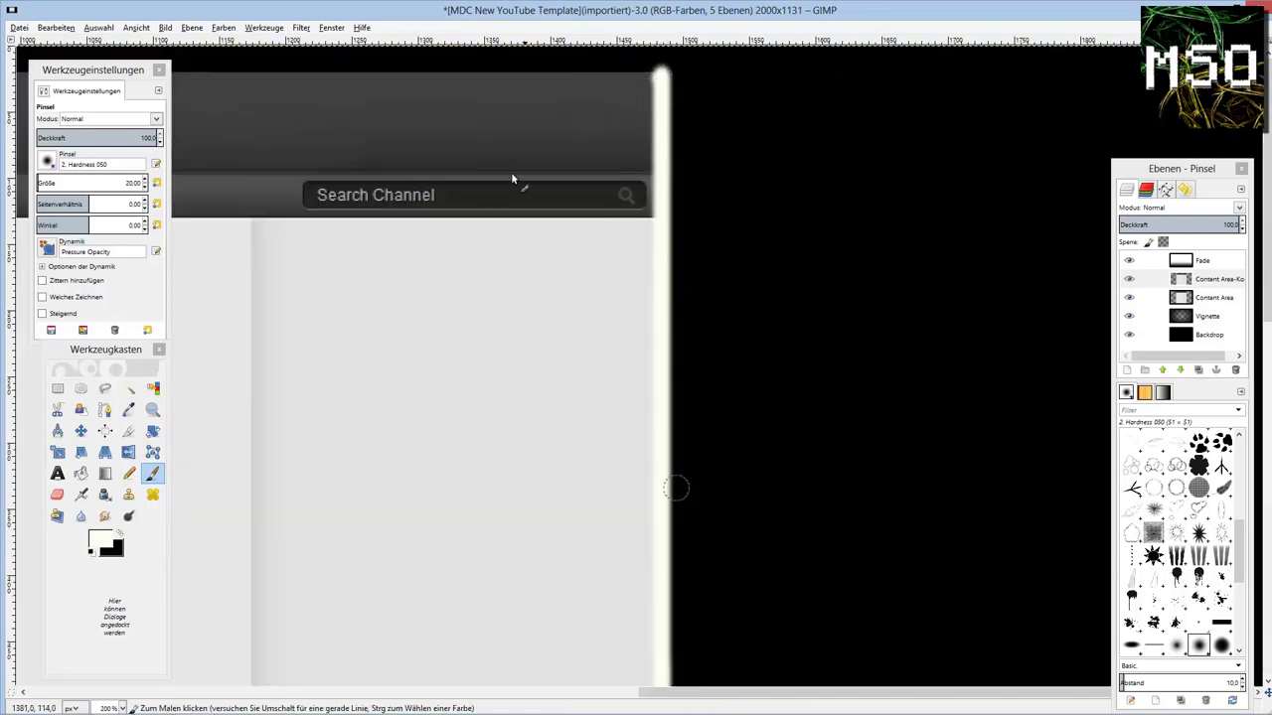
{"action": "scroll", "coordinate": [255, 548], "scroll_direction": "left", "scroll_amount": 10}
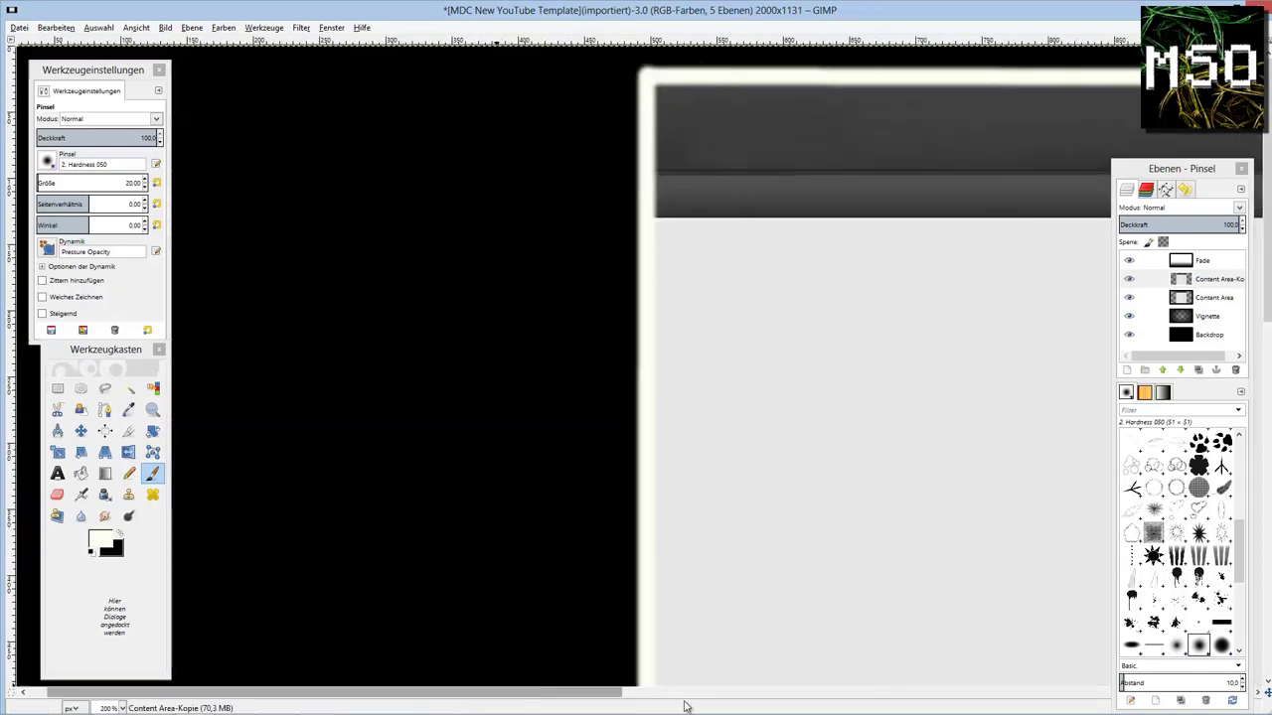
{"action": "scroll", "coordinate": [841, 526], "scroll_direction": "right", "scroll_amount": 10}
{"action": "scroll", "coordinate": [923, 156], "scroll_direction": "up", "scroll_amount": 10}
{"action": "scroll", "coordinate": [923, 156], "scroll_direction": "up", "scroll_amount": 2, "text": "ctrl"}
Erase the extra paint, move the copy below Content Area and hide Content Area
{"action": "key", "text": "shift+e"}
{"action": "scroll", "coordinate": [933, 105], "scroll_direction": "up", "scroll_amount": 2, "text": "ctrl"}
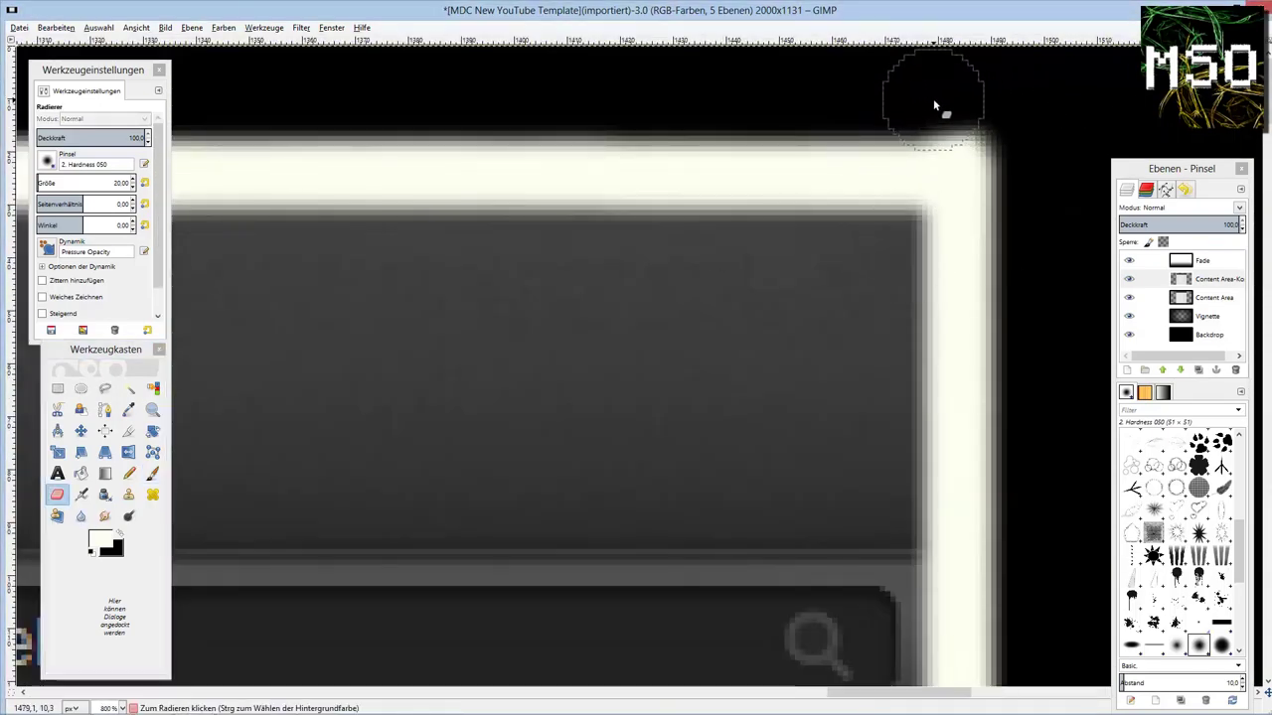
{"action": "scroll", "coordinate": [969, 403], "scroll_direction": "down", "scroll_amount": 3, "text": "ctrl"}
{"action": "scroll", "coordinate": [737, 100], "scroll_direction": "up", "scroll_amount": 1, "text": "ctrl"}
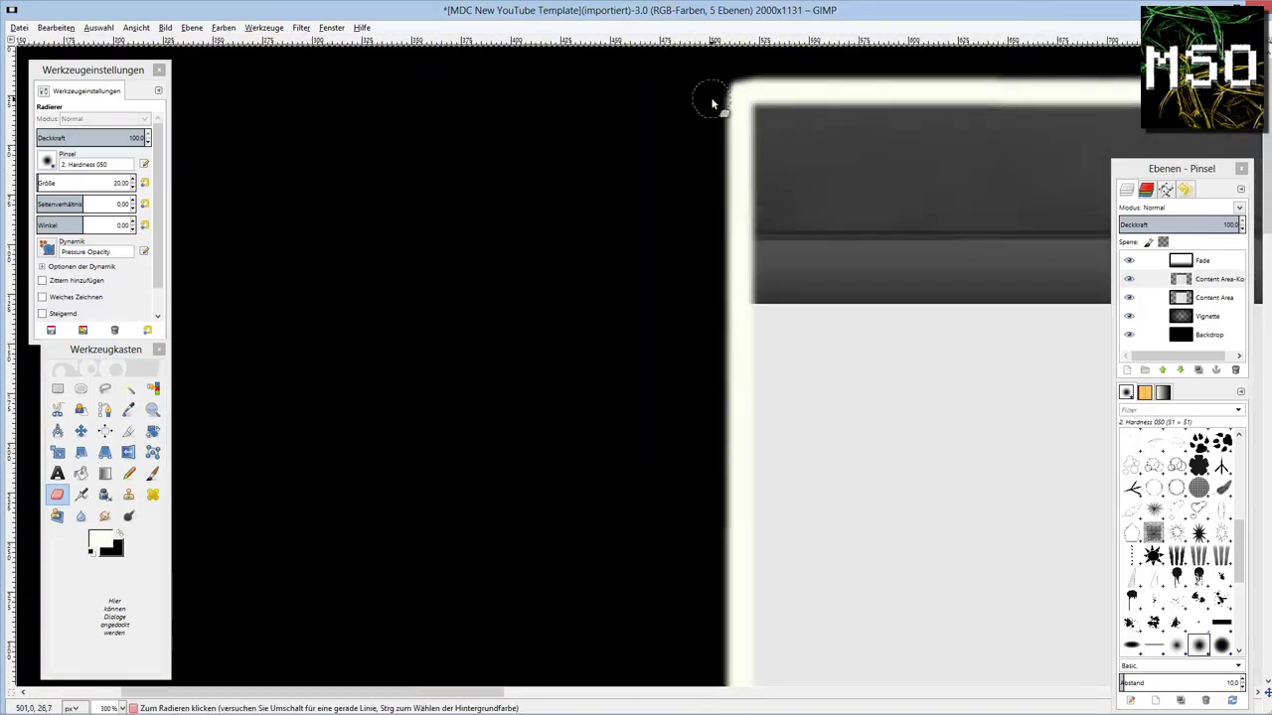
{"action": "scroll", "coordinate": [786, 610], "scroll_direction": "down", "scroll_amount": 2, "text": "ctrl"}
{"action": "scroll", "coordinate": [796, 577], "scroll_direction": "down", "scroll_amount": 1, "text": "ctrl"}
{"action": "left_click", "coordinate": [1180, 370]}
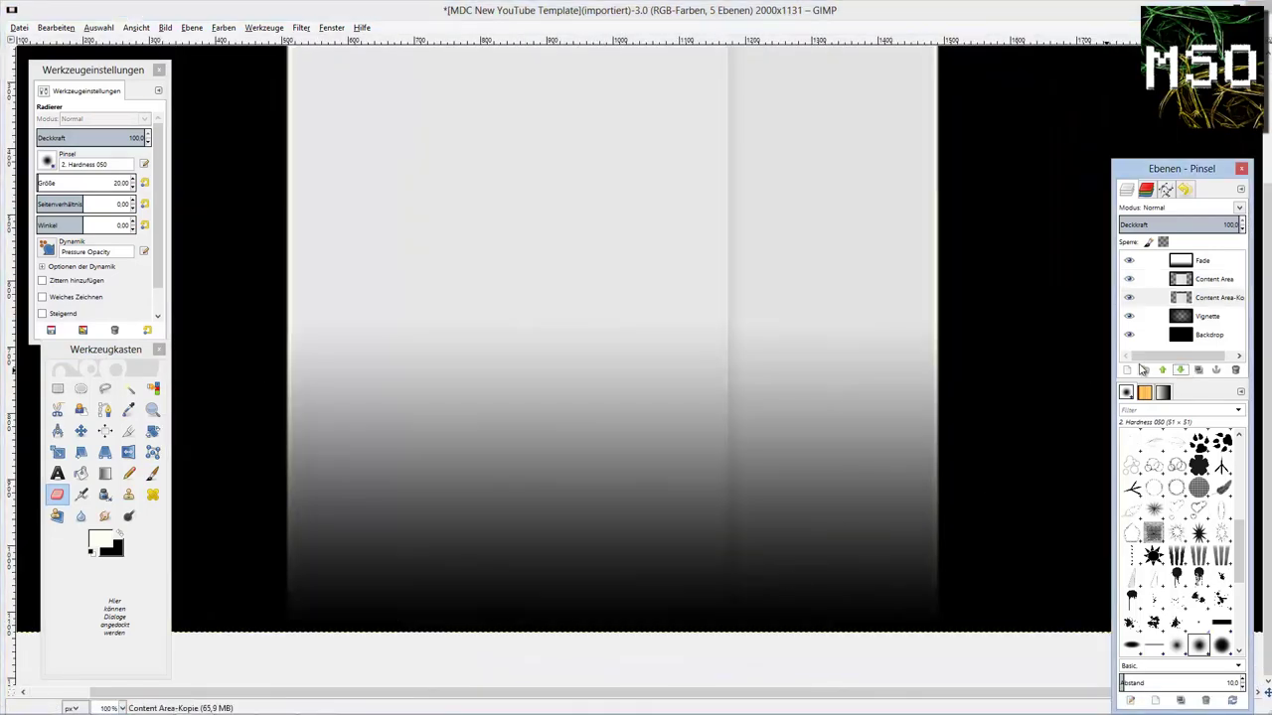
{"action": "scroll", "coordinate": [668, 285], "scroll_direction": "up", "scroll_amount": 5}
{"action": "scroll", "coordinate": [667, 285], "scroll_direction": "up", "scroll_amount": 2, "text": "ctrl"}
{"action": "scroll", "coordinate": [421, 388], "scroll_direction": "down", "scroll_amount": 3, "text": "ctrl"}
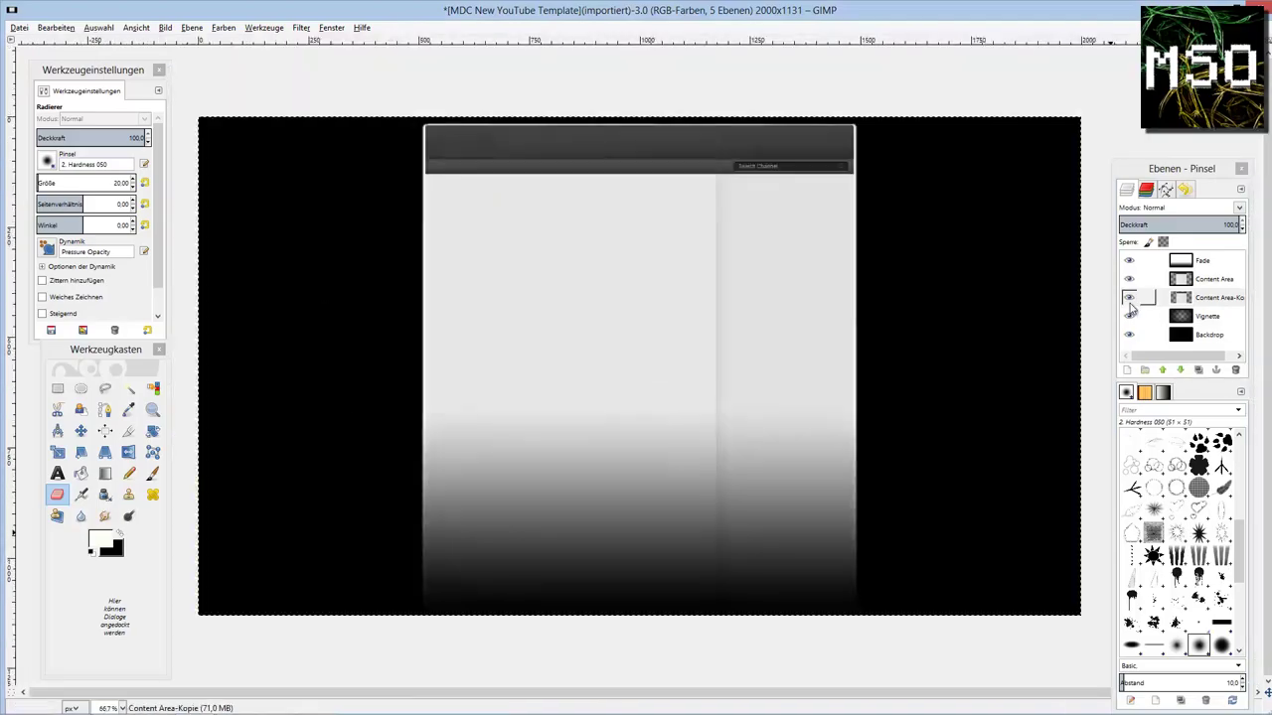
{"action": "left_click", "coordinate": [1129, 279]}
Bring the MrMonsterman0080001 render from Dokumente into the image as a layer
{"action": "key", "text": "alt+Tab"}
{"action": "left_click", "coordinate": [82, 179]}
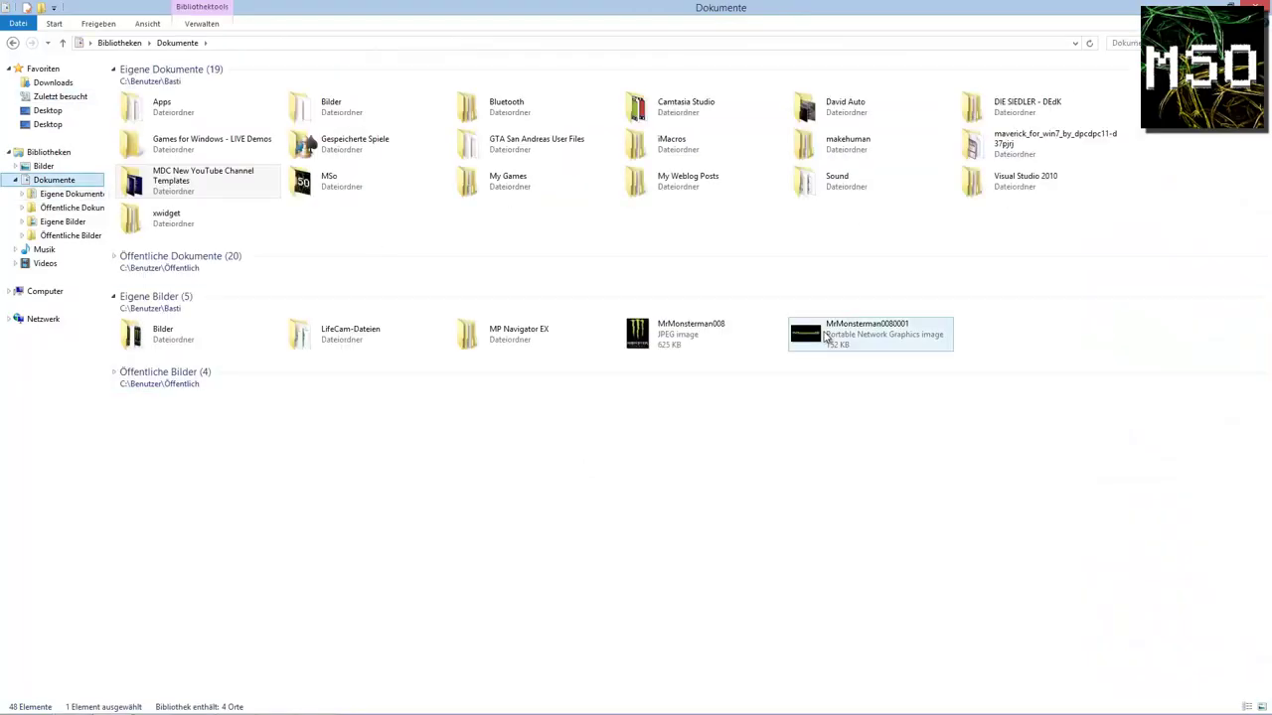
{"action": "left_click", "coordinate": [195, 690]}
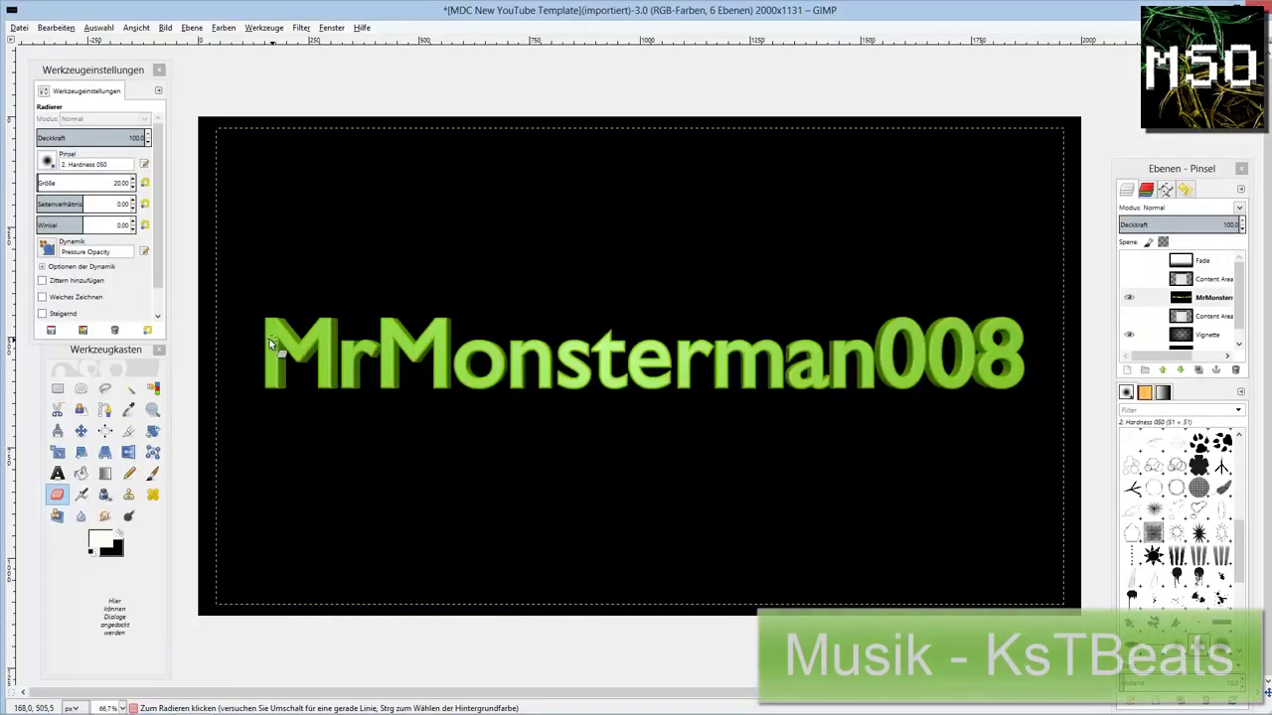
Cut the name layer's boundary down to 400 pixels high around the text
{"action": "left_click", "coordinate": [192, 27]}
{"action": "left_click", "coordinate": [214, 218]}
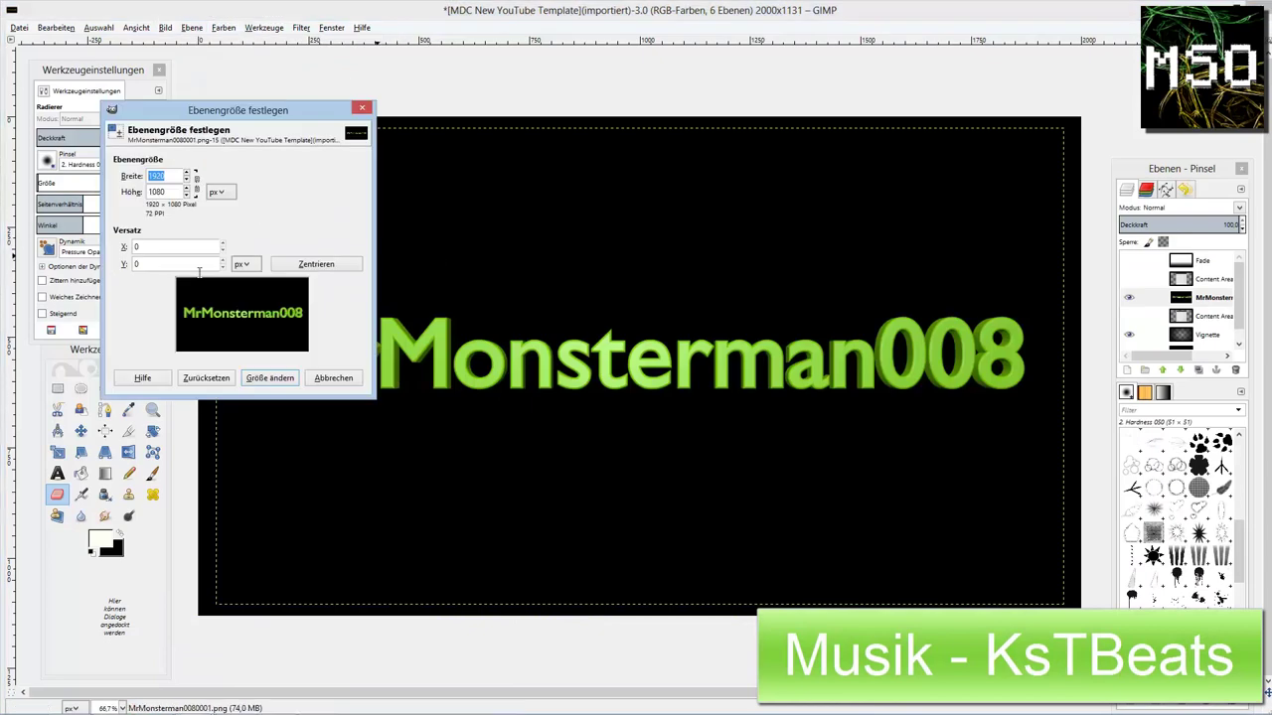
{"action": "double_click", "coordinate": [159, 190]}
{"action": "type", "text": "500"}
{"action": "key", "text": "Tab"}
{"action": "left_click_drag", "start_coordinate": [252, 363], "coordinate": [254, 340]}
{"action": "type", "text": "400"}
{"action": "key", "text": "Tab"}
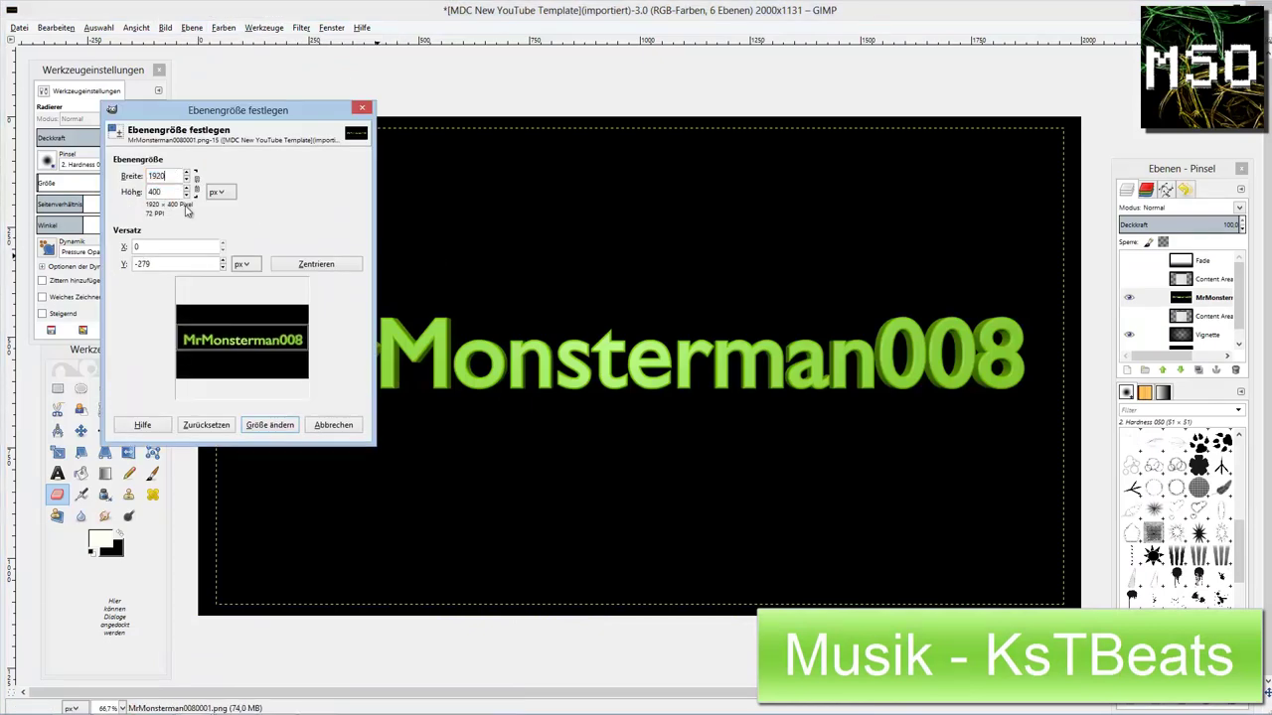
{"action": "left_click", "coordinate": [270, 424]}
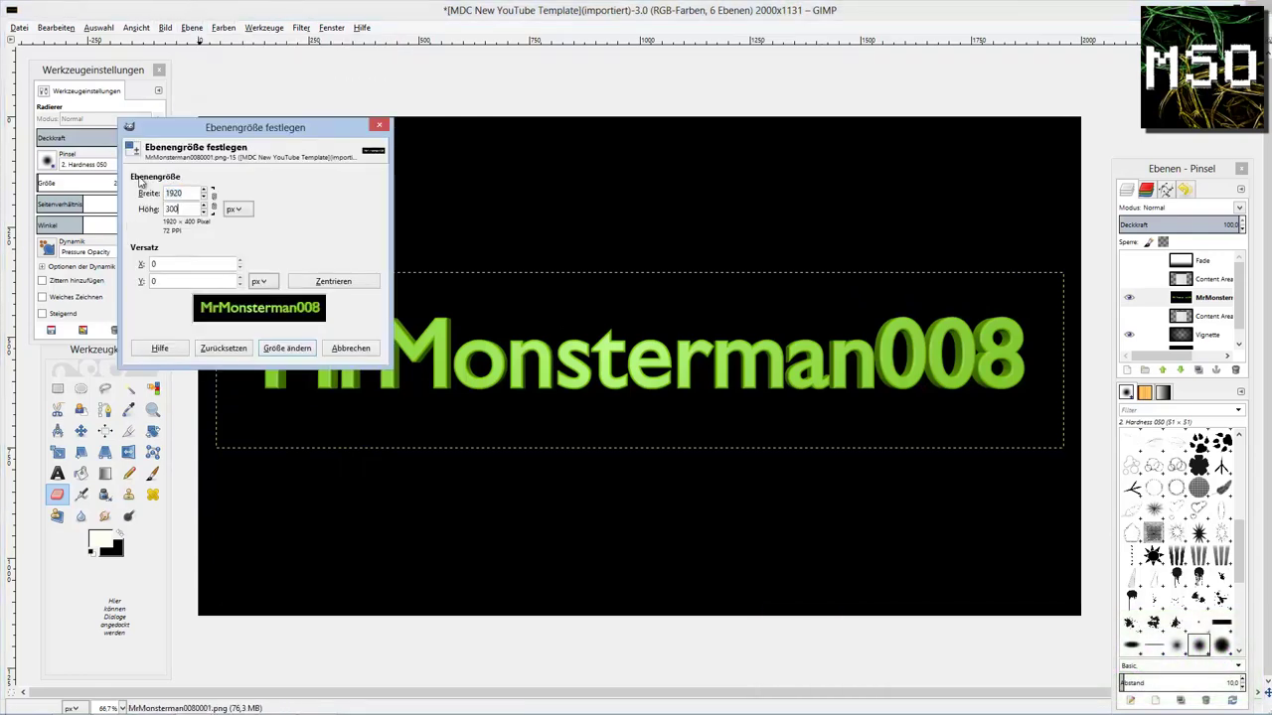
Tighten the layer boundary to 1800×300 with the name recentred
{"action": "key", "text": "Tab"}
{"action": "left_click_drag", "start_coordinate": [260, 316], "coordinate": [261, 313]}
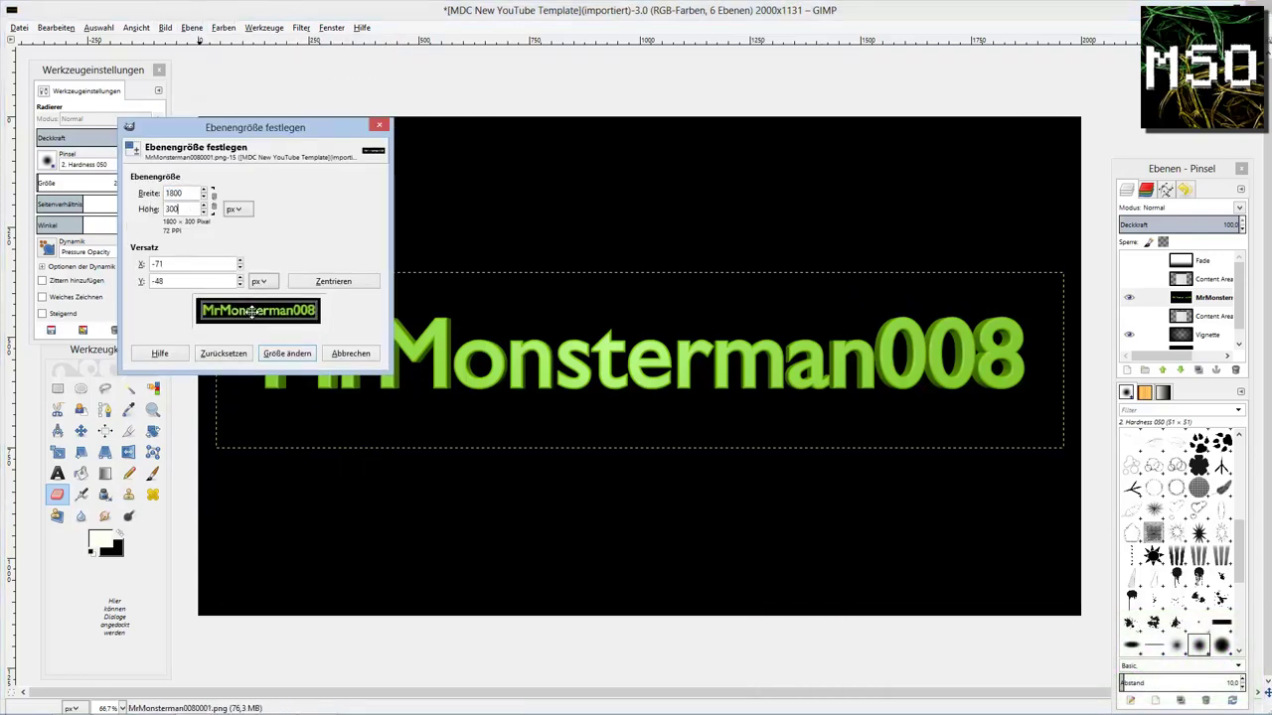
{"action": "left_click", "coordinate": [292, 354]}
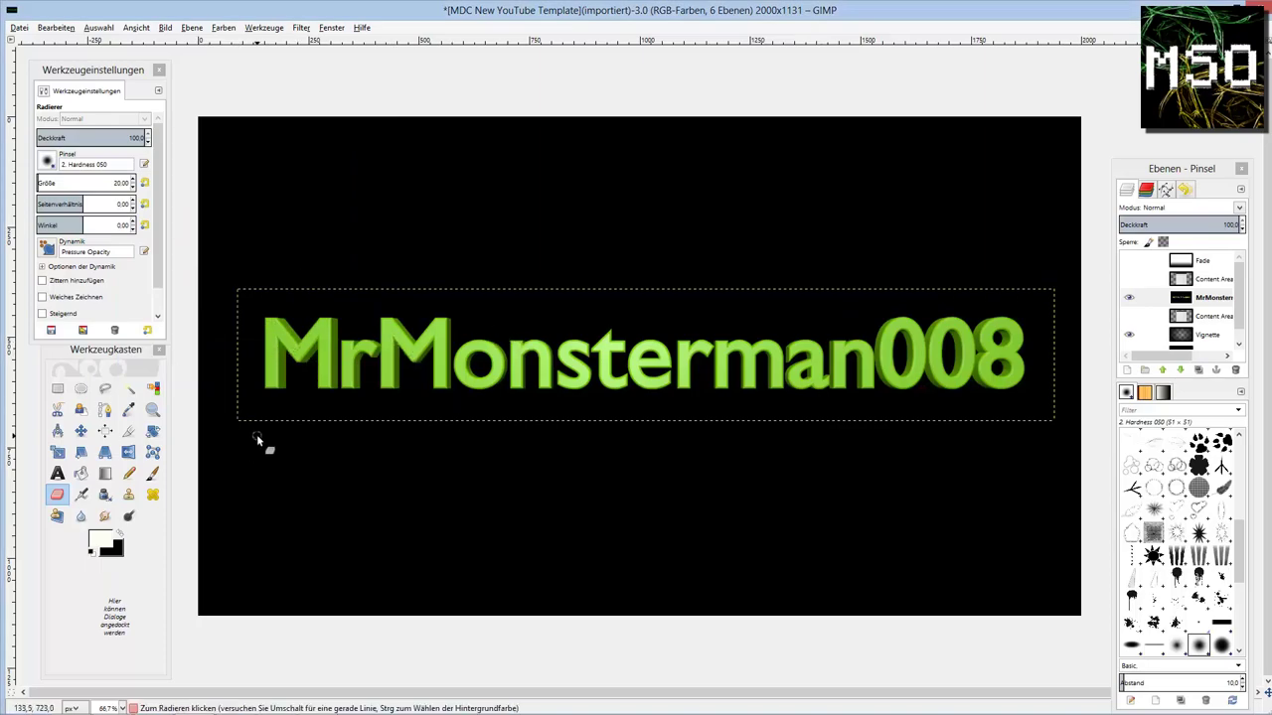
Rotate the name layer 90° to vertical and move it to the left side
{"action": "left_click", "coordinate": [152, 430]}
{"action": "left_click_drag", "start_coordinate": [695, 248], "coordinate": [794, 447]}
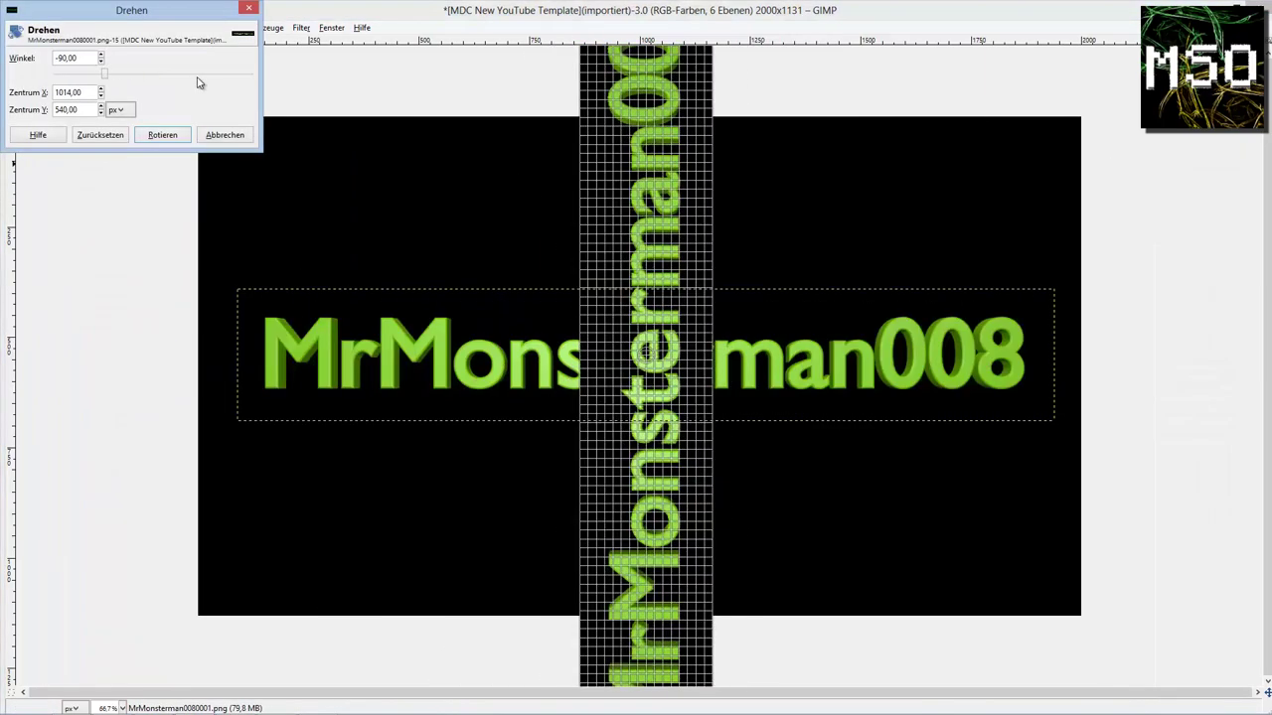
{"action": "left_click", "coordinate": [162, 290]}
{"action": "key", "text": "m"}
{"action": "left_click_drag", "start_coordinate": [686, 261], "coordinate": [319, 400]}
Try resizing the layer with Scale Layer, then undo the scaling
{"action": "left_click", "coordinate": [192, 27]}
{"action": "left_click", "coordinate": [253, 286]}
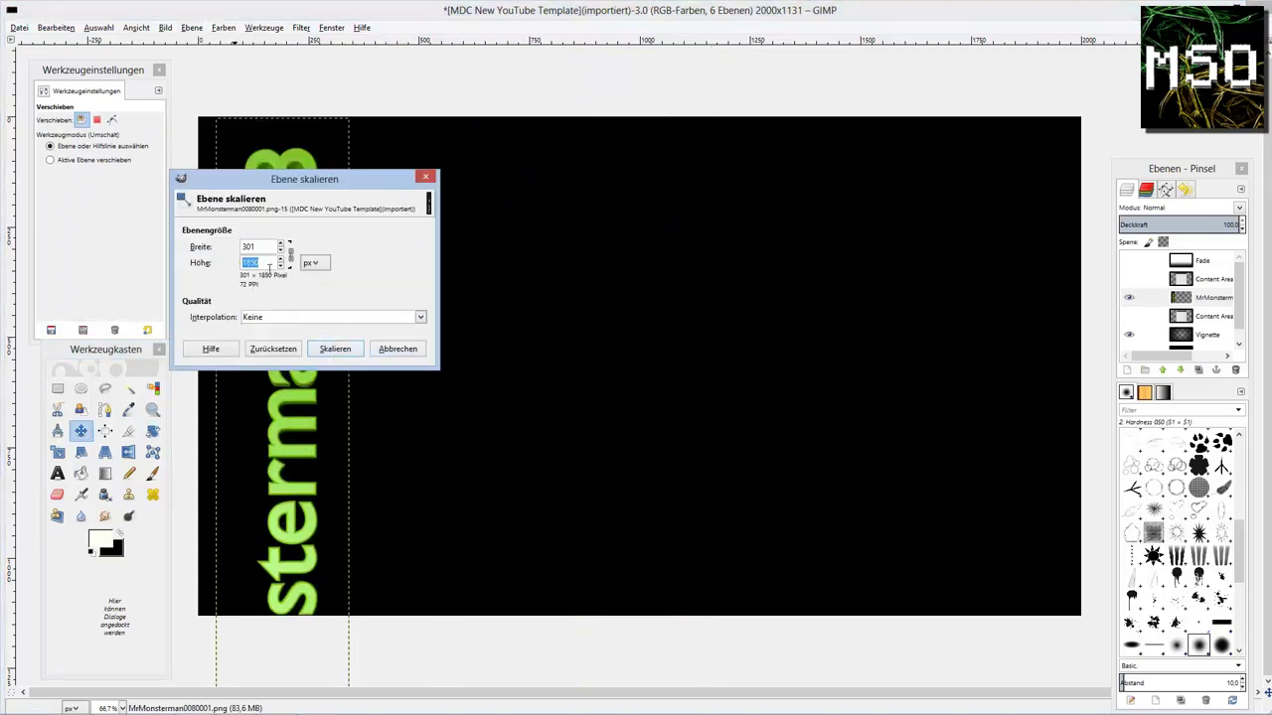
{"action": "left_click", "coordinate": [323, 356]}
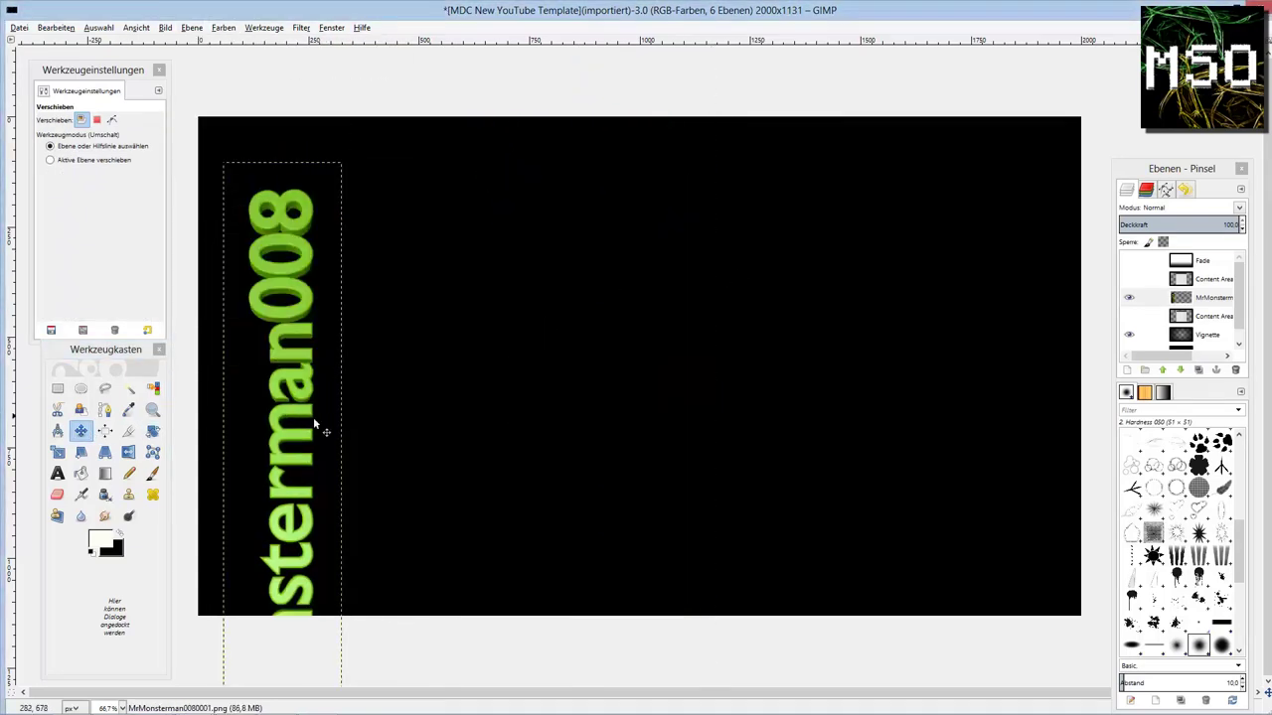
{"action": "key", "text": "ctrl+z"}
{"action": "key", "text": "minus"}
{"action": "key", "text": "Tab"}
Shrink the vertical name to the canvas height and move it beside the content area
{"action": "key", "text": "shift+t"}
{"action": "left_click", "coordinate": [388, 398]}
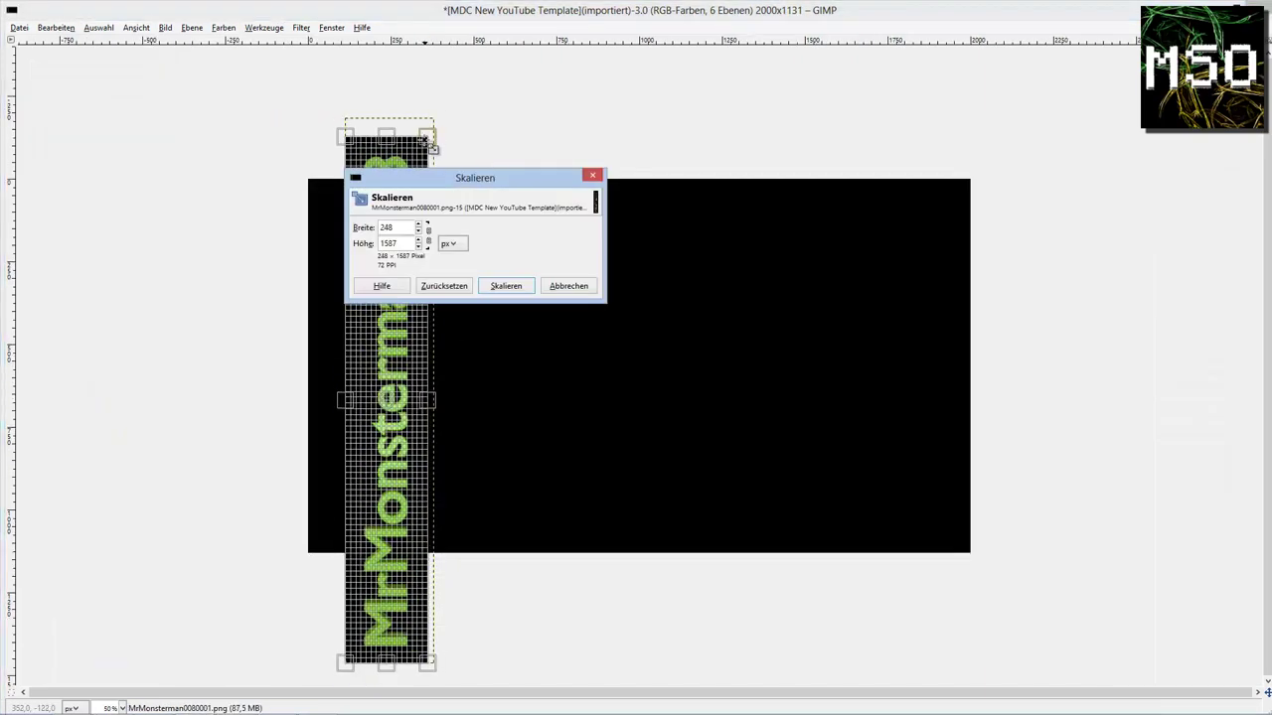
{"action": "left_click_drag", "start_coordinate": [388, 125], "coordinate": [384, 481]}
{"action": "left_click", "coordinate": [505, 285]}
{"action": "key", "text": "Tab"}
{"action": "key", "text": "m"}
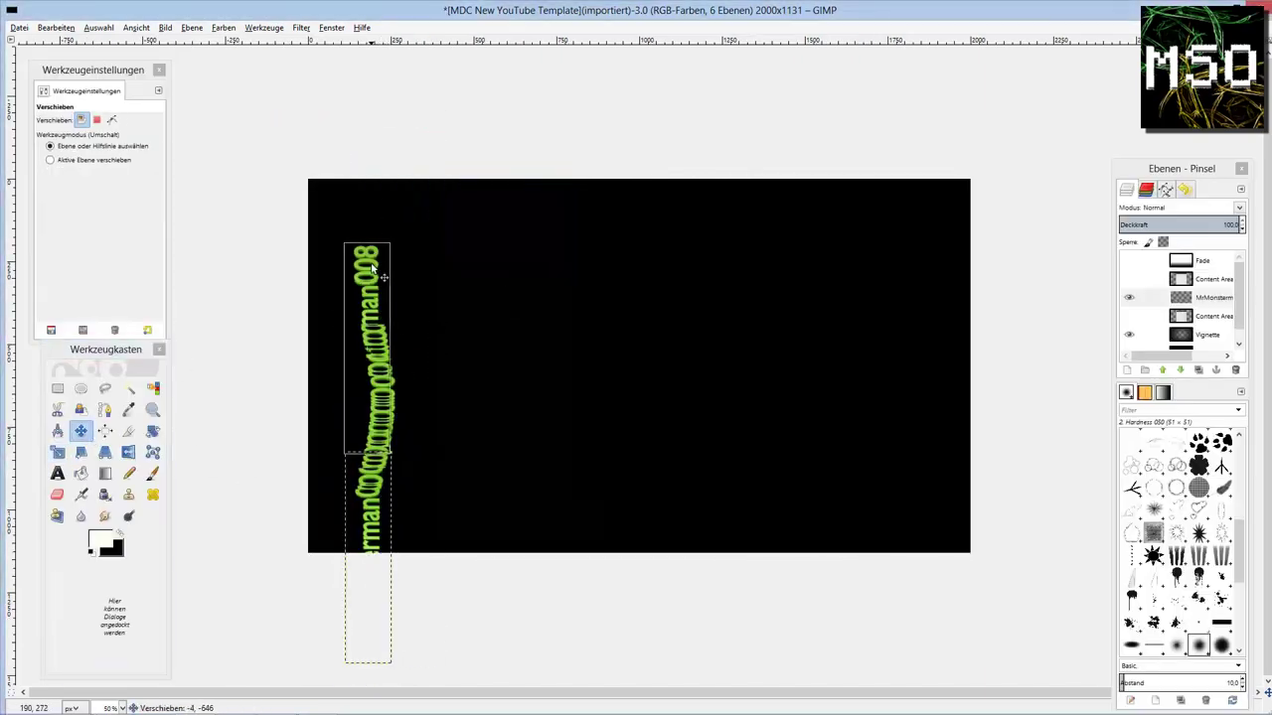
{"action": "key", "text": "plus"}
{"action": "left_click_drag", "start_coordinate": [292, 248], "coordinate": [394, 202]}
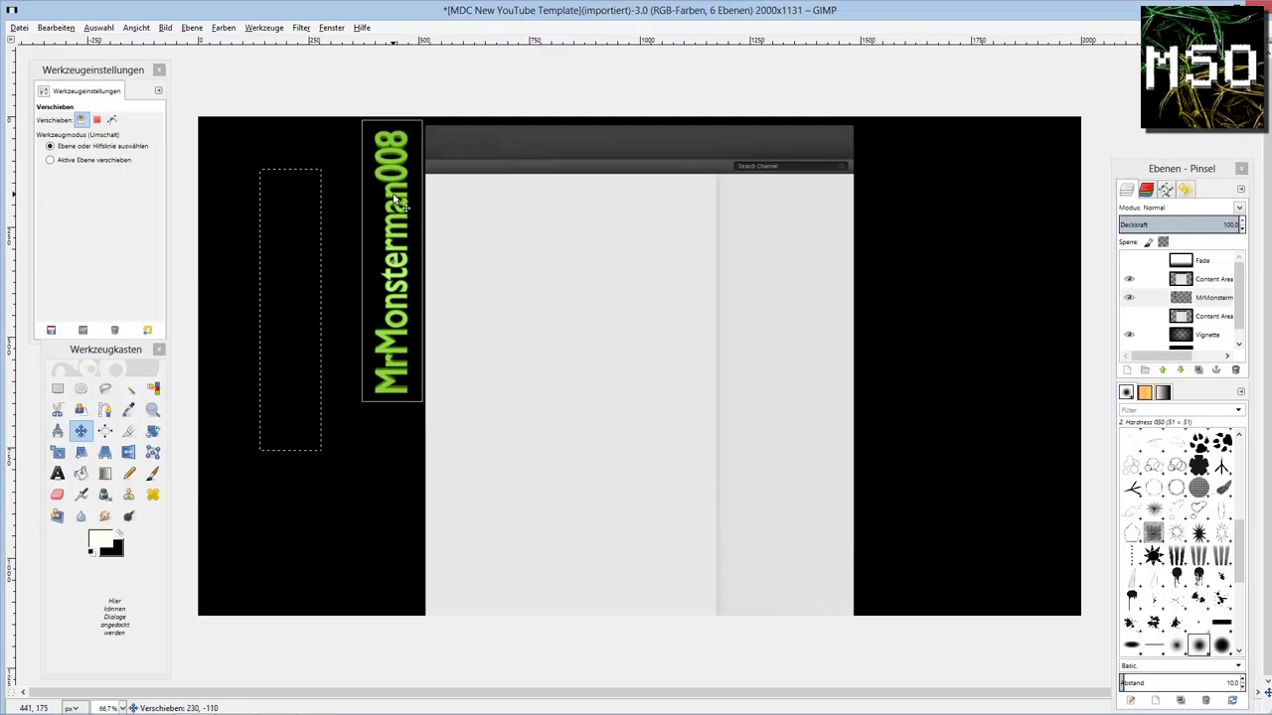
Readjust the name's scale and check the layout at several zoom levels
{"action": "key", "text": "shift+t"}
{"action": "key", "text": "Tab"}
{"action": "left_click", "coordinate": [383, 398]}
{"action": "left_click", "coordinate": [503, 284]}
{"action": "key", "text": "Tab"}
{"action": "key", "text": "1"}
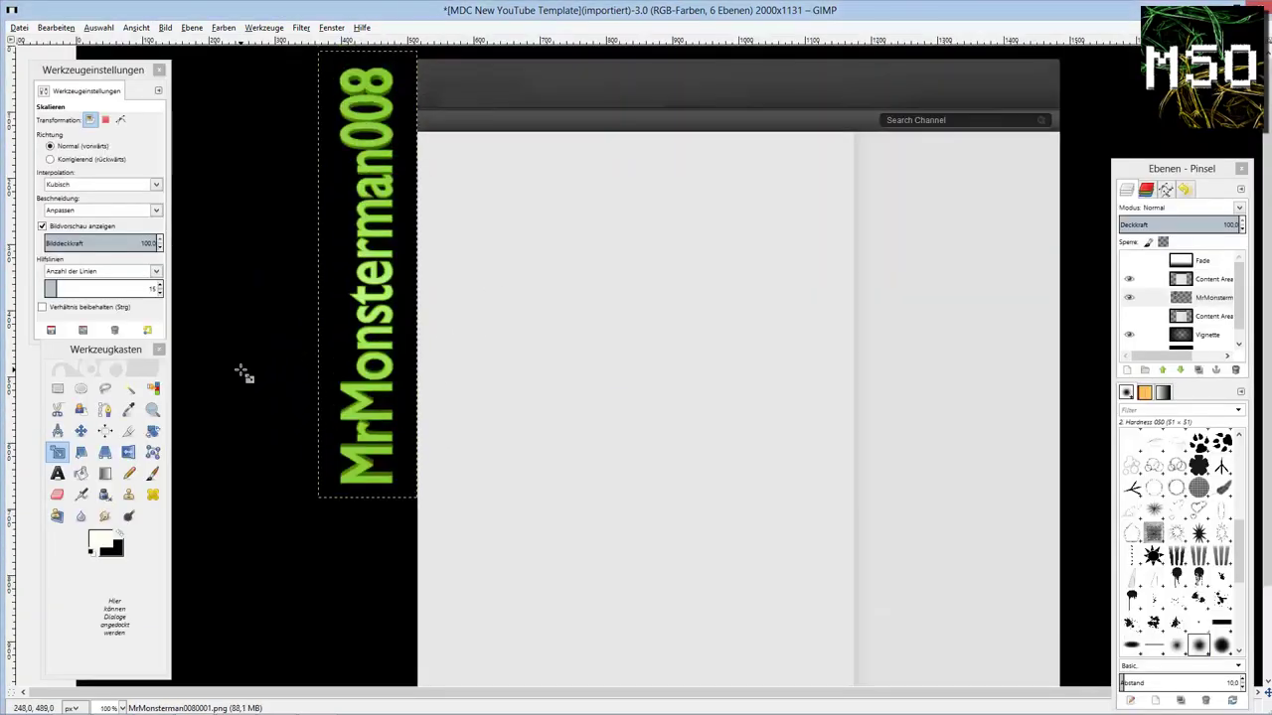
{"action": "left_click", "coordinate": [80, 430]}
{"action": "key", "text": "minus"}
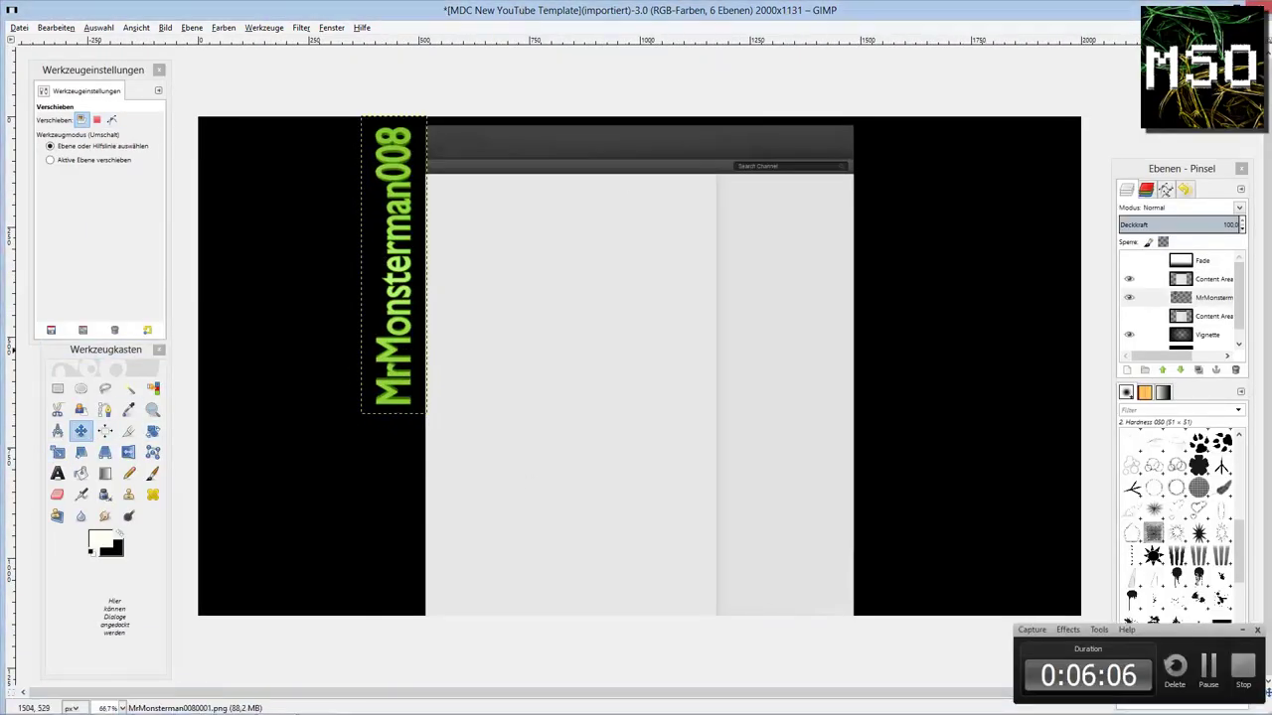
{"action": "key", "text": "plus"}
{"action": "key", "text": "plus"}
{"action": "key", "text": "shift+ctrl+j"}
{"action": "key", "text": "1"}
Fine-tune the name's scale once more and zoom in to check it
{"action": "key", "text": "shift+t"}
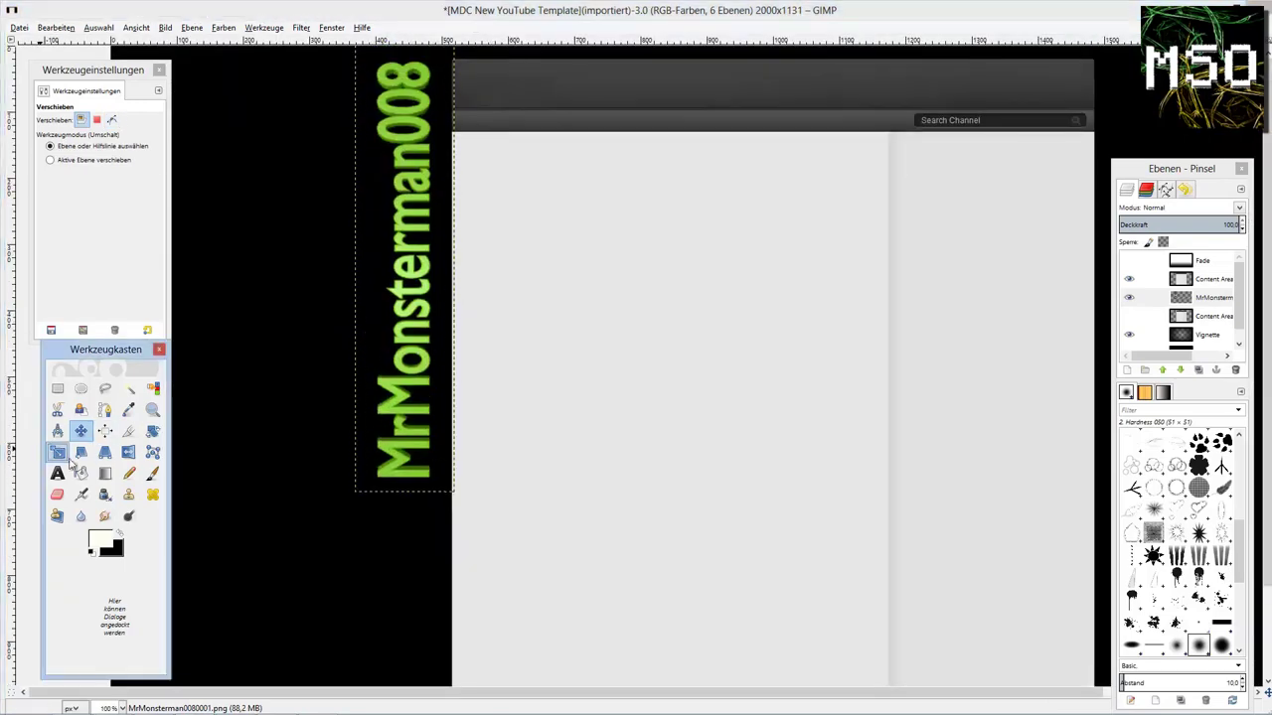
{"action": "key", "text": "Tab"}
{"action": "left_click", "coordinate": [415, 524]}
{"action": "key", "text": "Return"}
{"action": "key", "text": "Tab"}
{"action": "key", "text": "minus"}
{"action": "key", "text": "minus"}
{"action": "key", "text": "plus"}
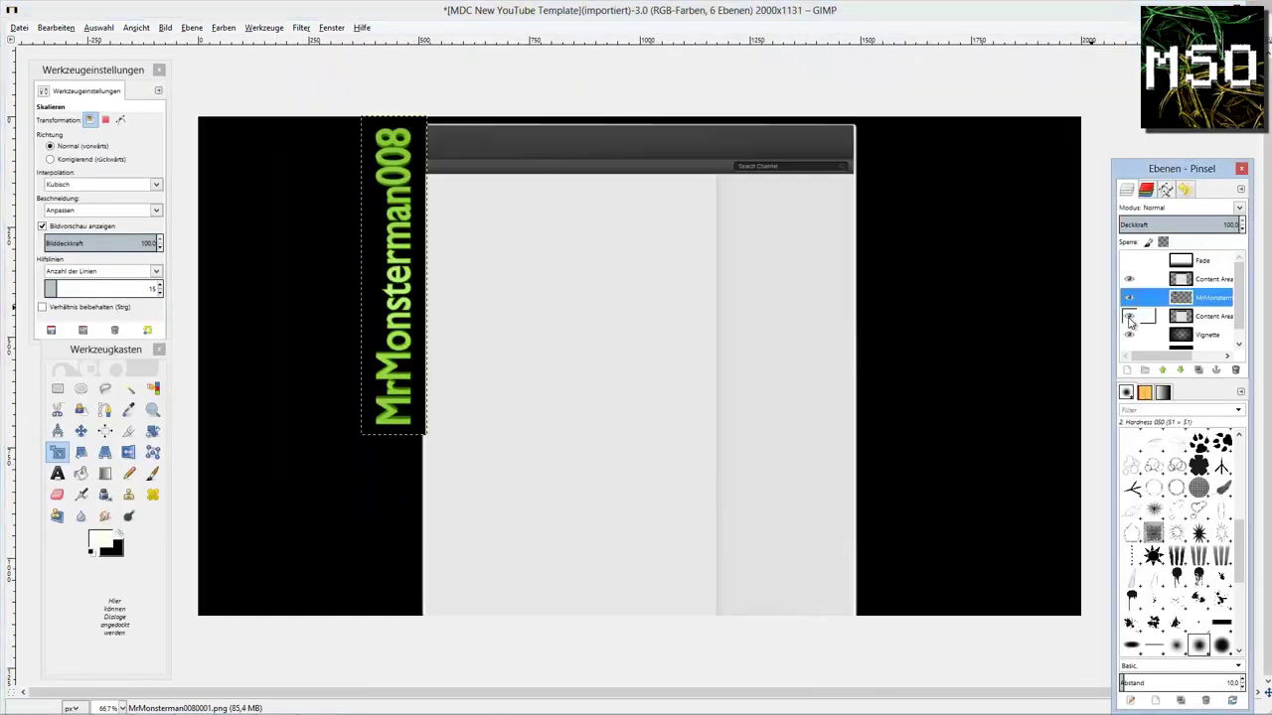
{"action": "key", "text": "plus"}
Make the name layer's black background transparent with Color to Alpha
{"action": "left_click", "coordinate": [165, 27]}
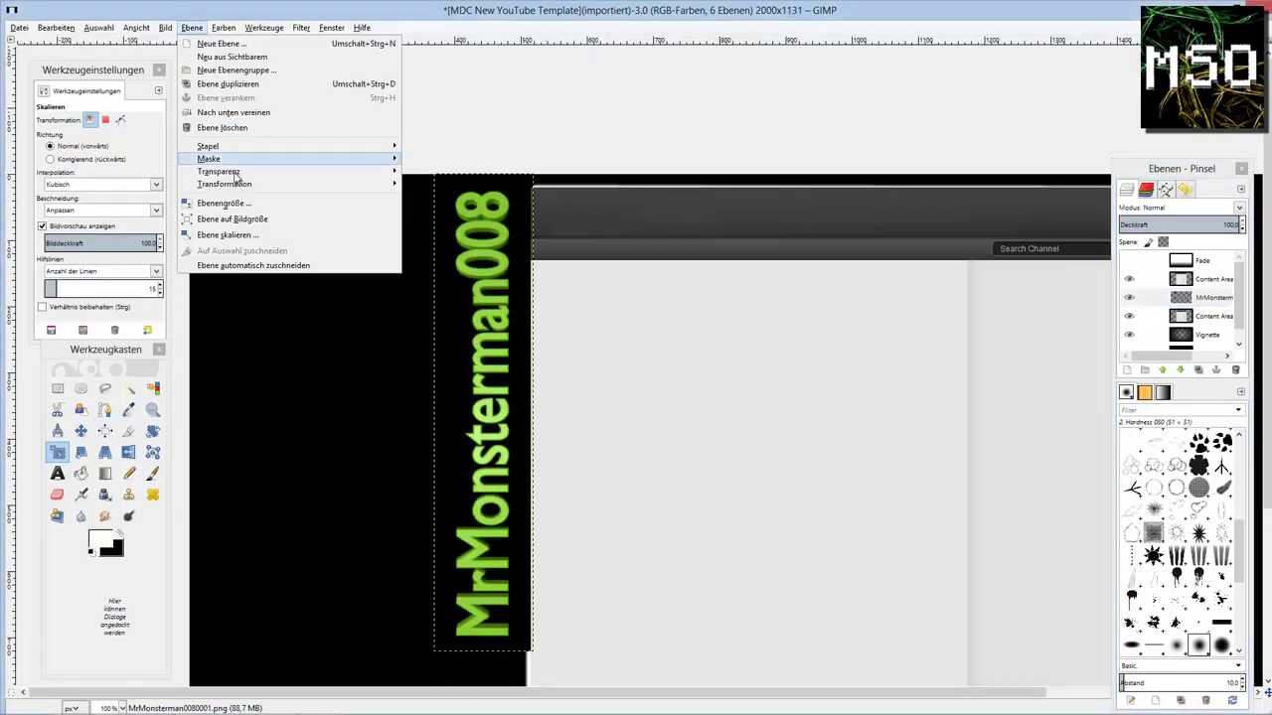
{"action": "left_click", "coordinate": [224, 26]}
{"action": "left_click", "coordinate": [129, 99]}
{"action": "key", "text": "Escape"}
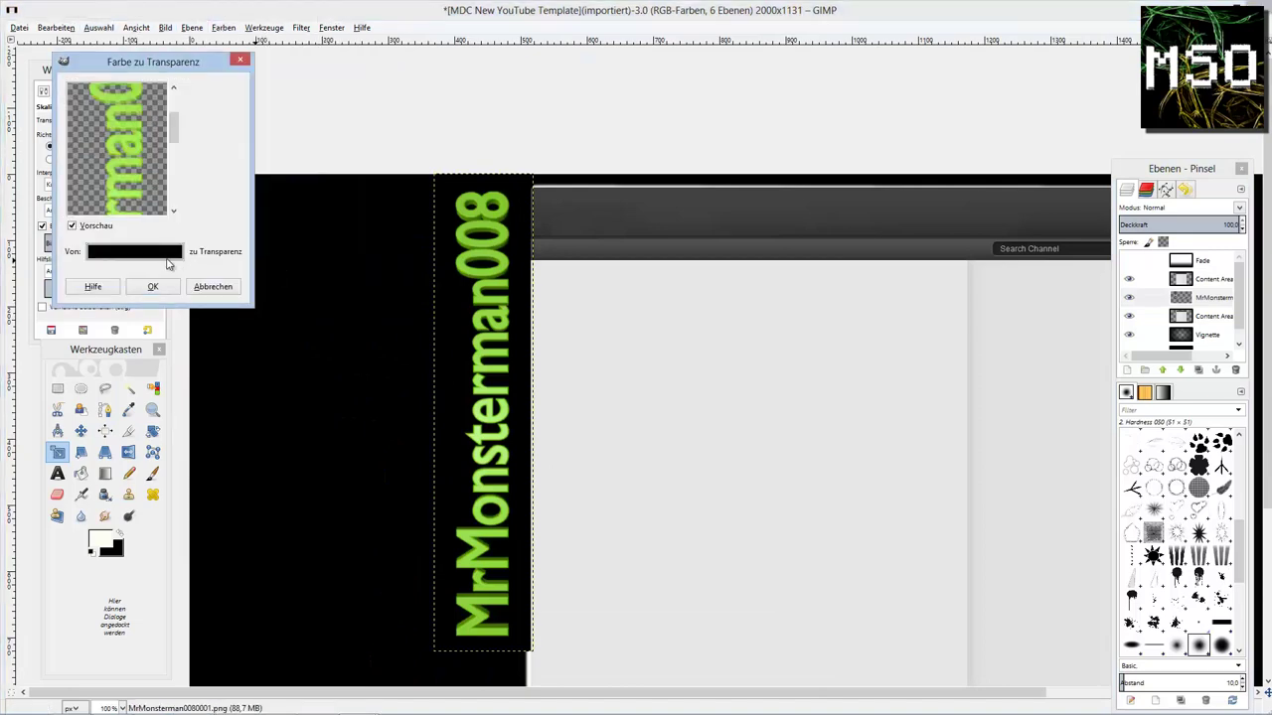
{"action": "left_click", "coordinate": [213, 287]}
{"action": "scroll", "coordinate": [407, 462], "scroll_direction": "down", "scroll_amount": 3}
{"action": "scroll", "coordinate": [408, 462], "scroll_direction": "right", "scroll_amount": 3}
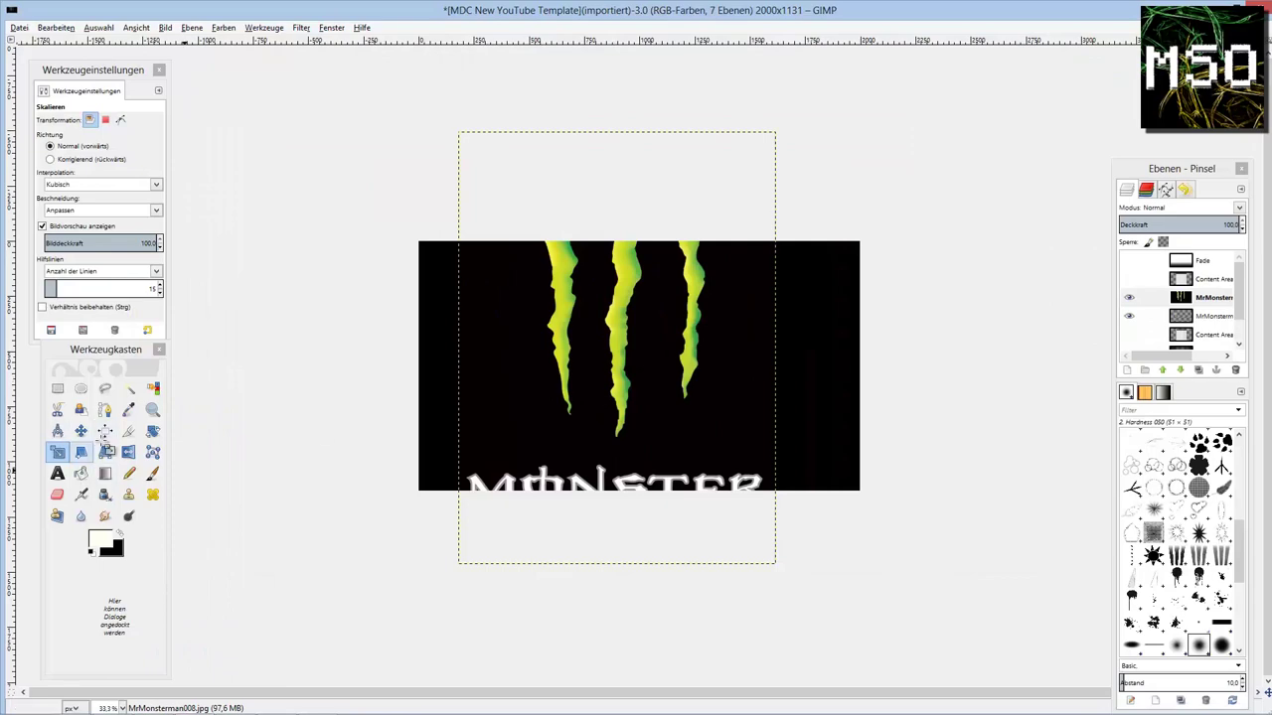
Shrink the Monster Energy logo, move it upper right, and show Content Area again
{"action": "left_click", "coordinate": [485, 287]}
{"action": "left_click", "coordinate": [81, 430]}
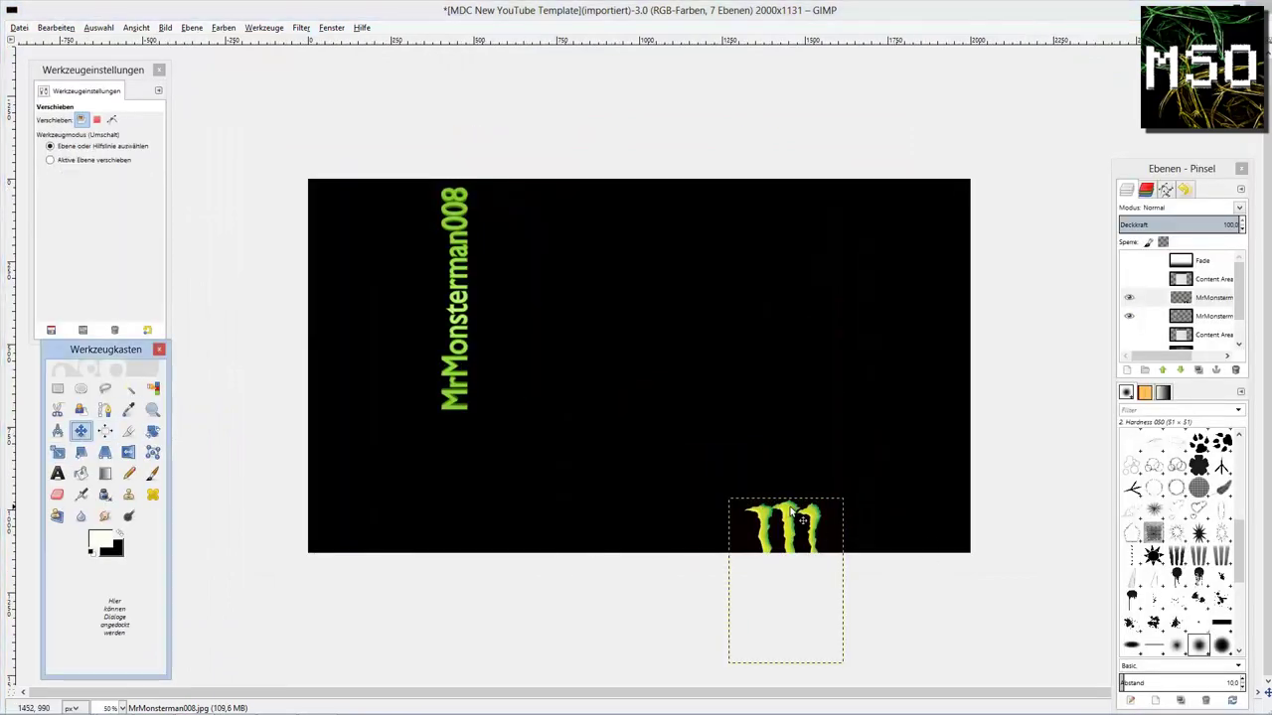
{"action": "mouse_move", "coordinate": [803, 518]}
{"action": "left_mouse_down"}
{"action": "mouse_move", "coordinate": [831, 227]}
{"action": "mouse_move", "coordinate": [872, 211]}
{"action": "left_mouse_up"}
{"action": "left_click", "coordinate": [1129, 278]}
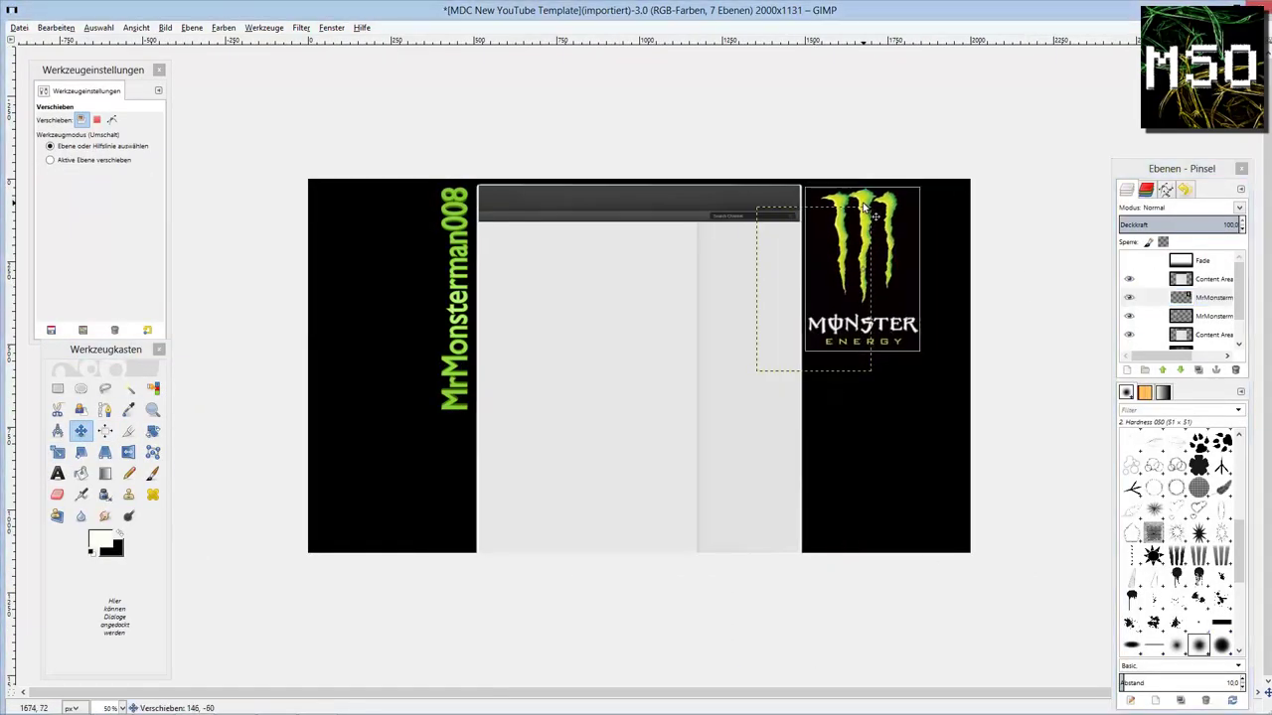
{"action": "scroll", "coordinate": [893, 296], "scroll_direction": "up", "scroll_amount": 3}
{"action": "scroll", "coordinate": [893, 297], "scroll_direction": "down", "scroll_amount": 1}
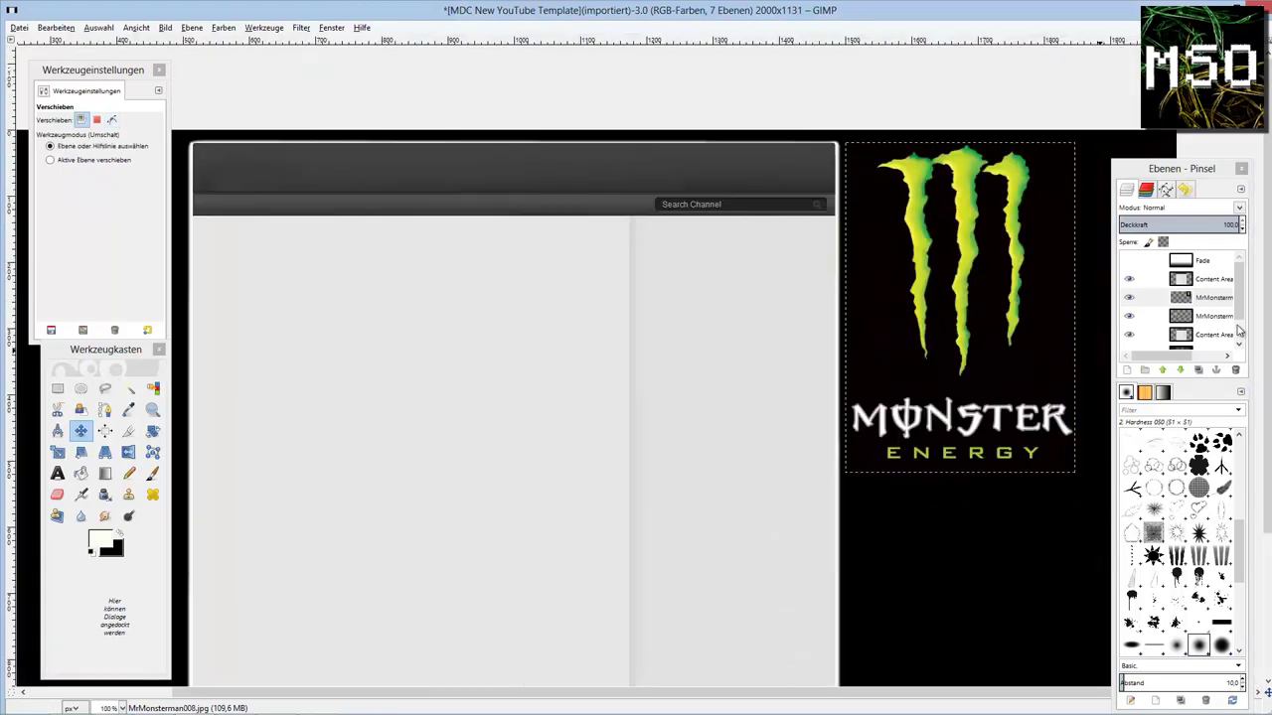
{"action": "scroll", "coordinate": [1010, 375], "scroll_direction": "down", "scroll_amount": 1}
{"action": "scroll", "coordinate": [861, 471], "scroll_direction": "up", "scroll_amount": 2}
Add a 'Design by' credit text below the logo with the credited name in green
{"action": "key", "text": "t"}
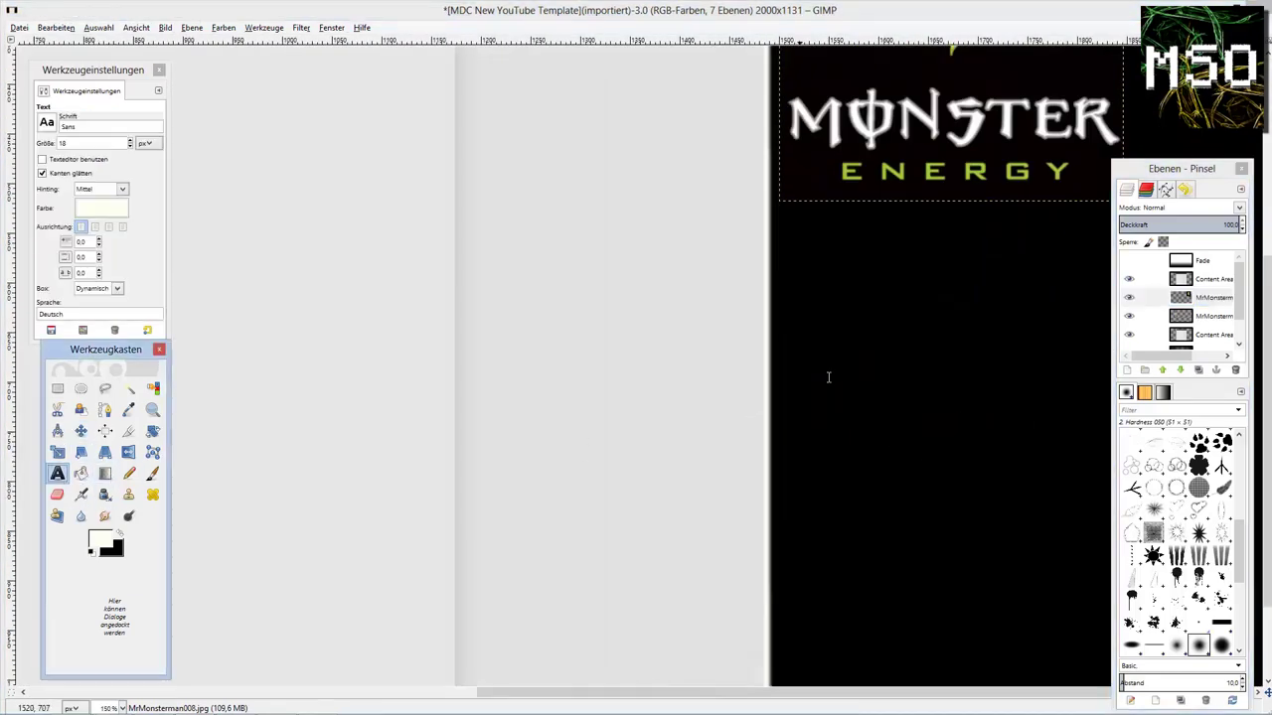
{"action": "left_click", "coordinate": [825, 375]}
{"action": "type", "text": "Design by MrSayOkay"}
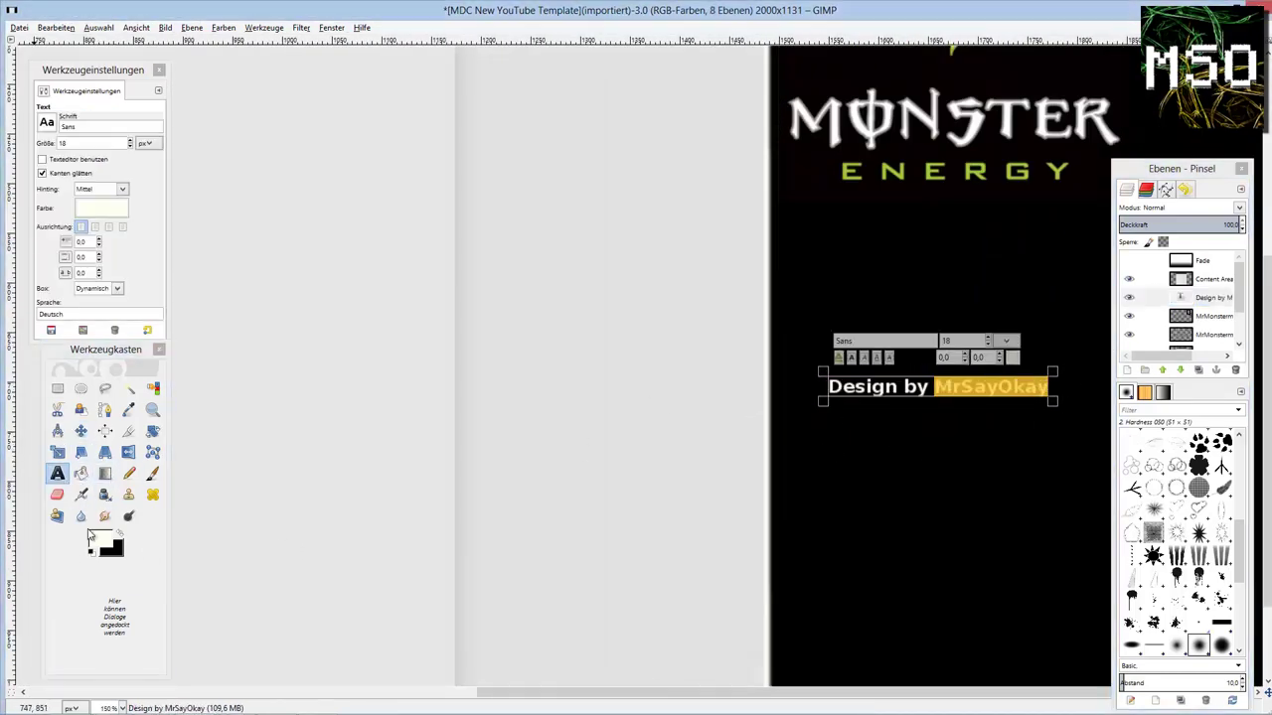
{"action": "left_click", "coordinate": [1013, 356]}
{"action": "left_click", "coordinate": [221, 179]}
{"action": "left_click", "coordinate": [395, 295]}
Rotate the credit text layer 90° so it runs vertically
{"action": "key", "text": "shift+r"}
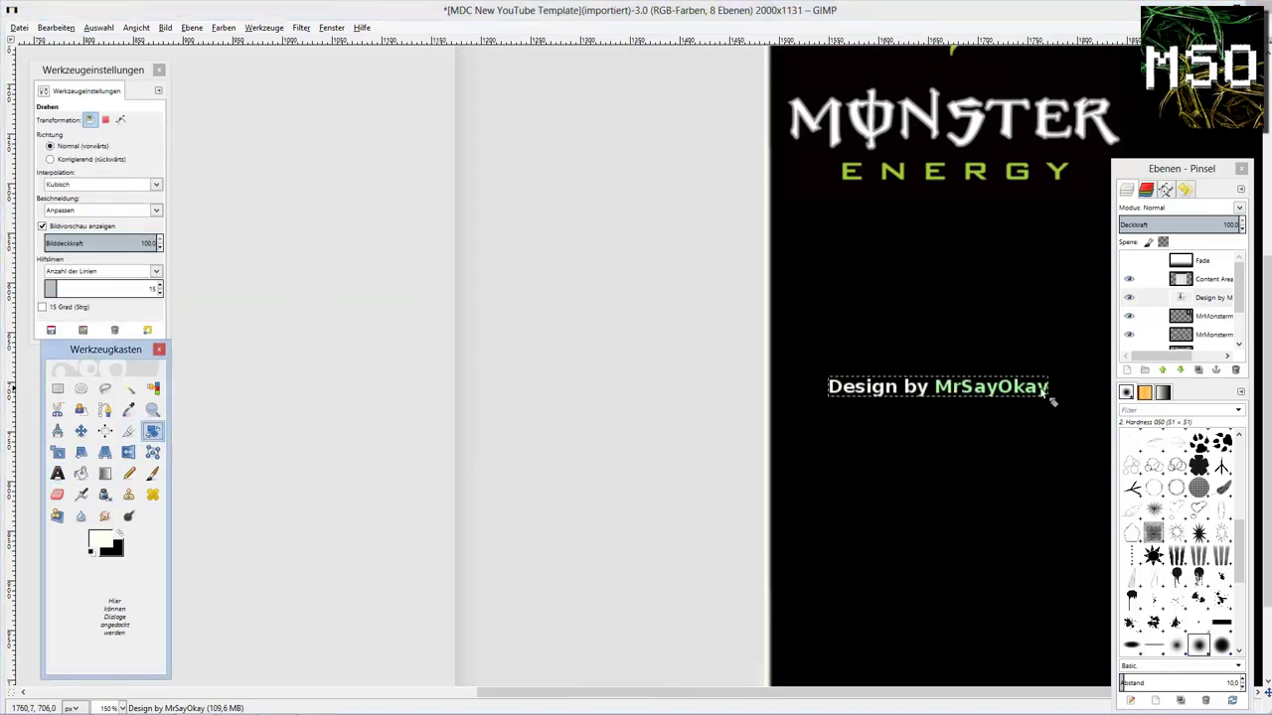
{"action": "left_click_drag", "start_coordinate": [1051, 400], "coordinate": [100, 94]}
{"action": "left_click", "coordinate": [159, 134]}
{"action": "key", "text": "m"}
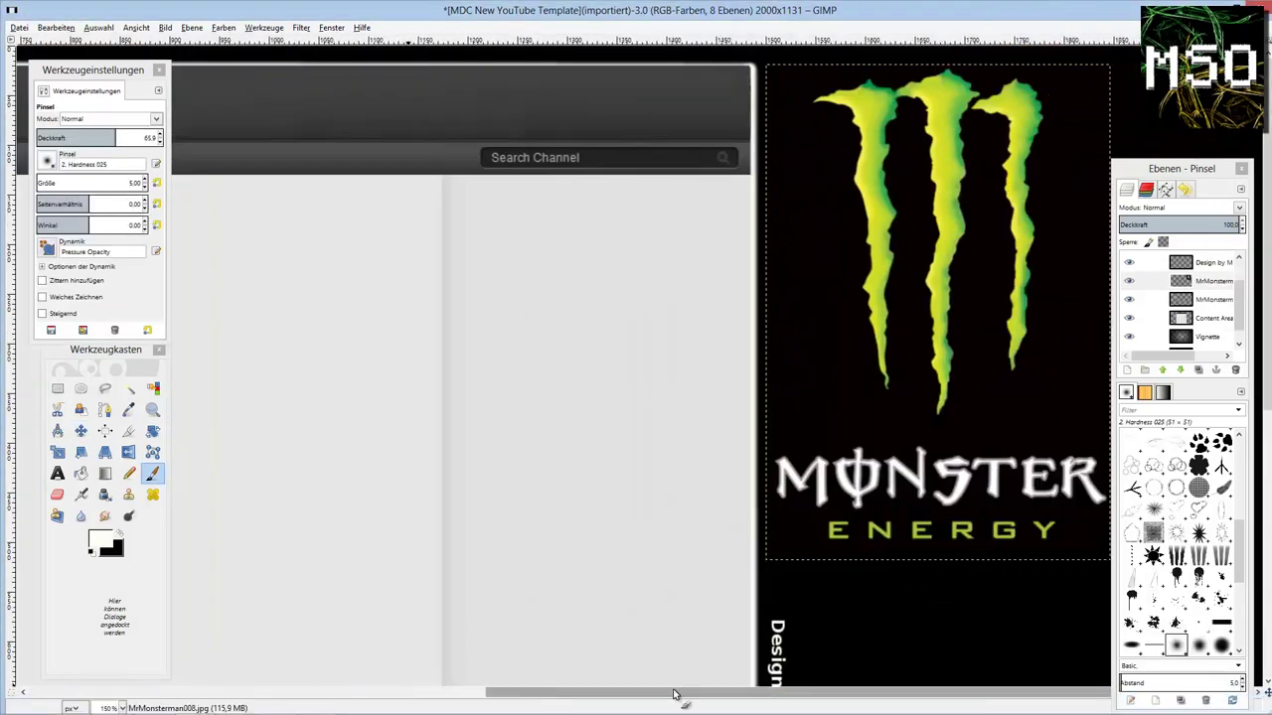
Use Color to Alpha to make the logo's background colour transparent
{"action": "left_click", "coordinate": [223, 27]}
{"action": "left_click", "coordinate": [273, 296]}
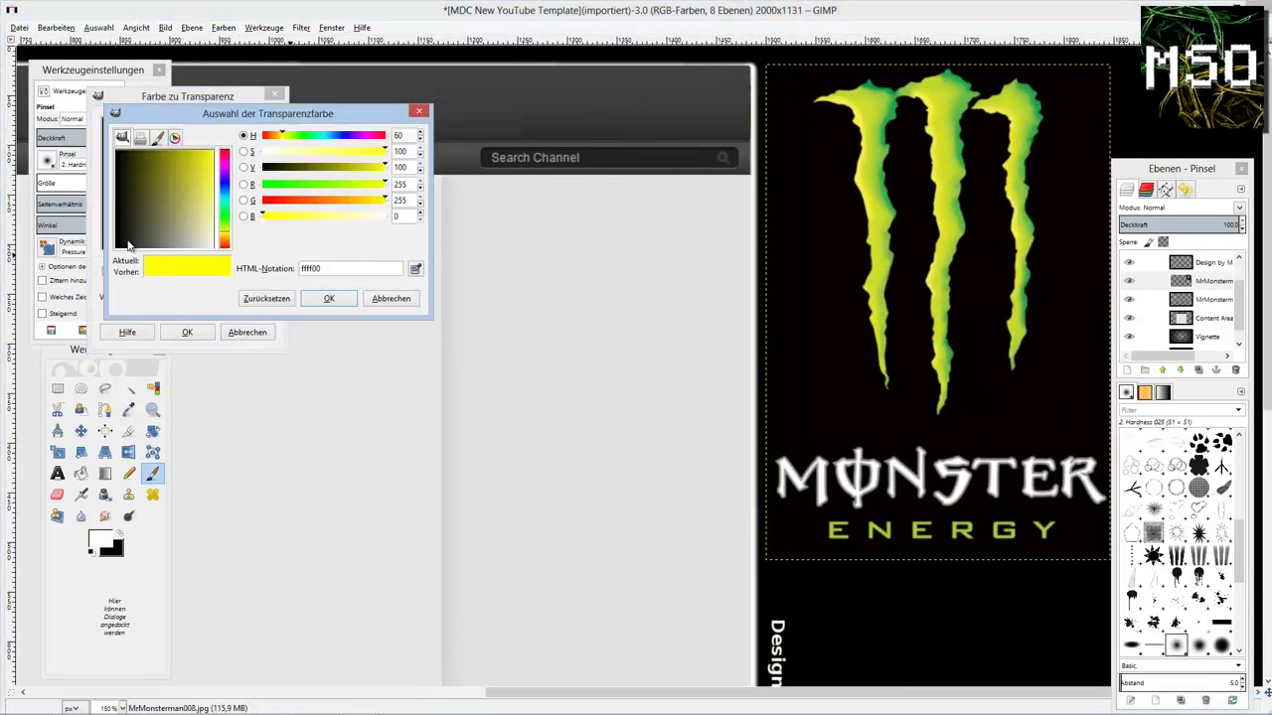
{"action": "left_click", "coordinate": [188, 332]}
{"action": "left_click", "coordinate": [1212, 281]}
Duplicate the logo layer and Gaussian-blur the copy to form a soft glow
{"action": "left_click", "coordinate": [1199, 370]}
{"action": "left_click", "coordinate": [300, 27]}
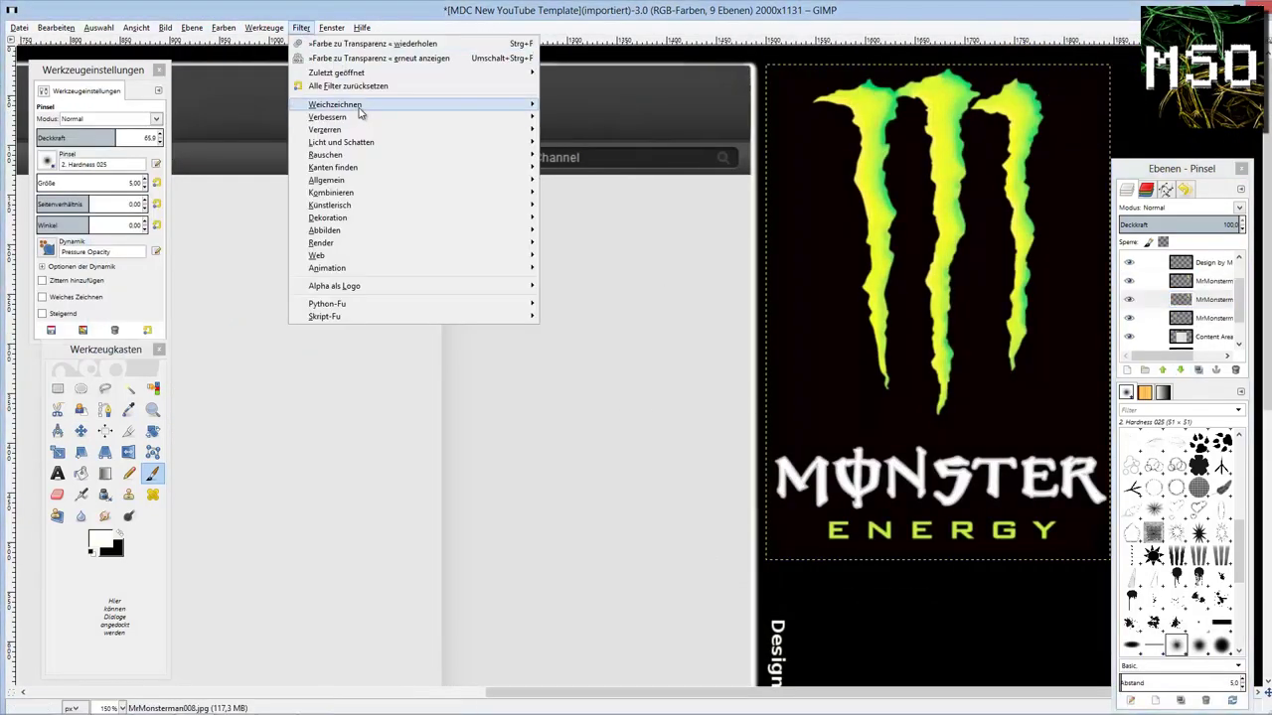
{"action": "left_click", "coordinate": [596, 116]}
{"action": "left_click", "coordinate": [283, 401]}
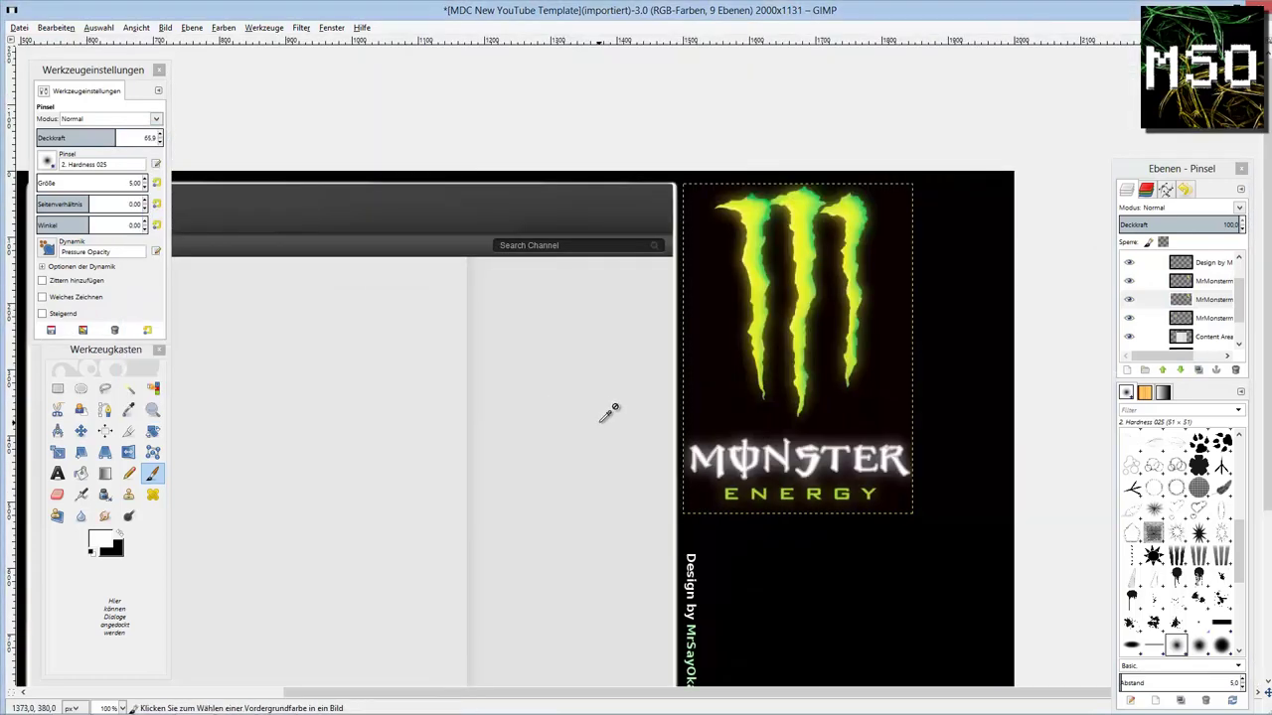
{"action": "right_click", "coordinate": [1192, 288]}
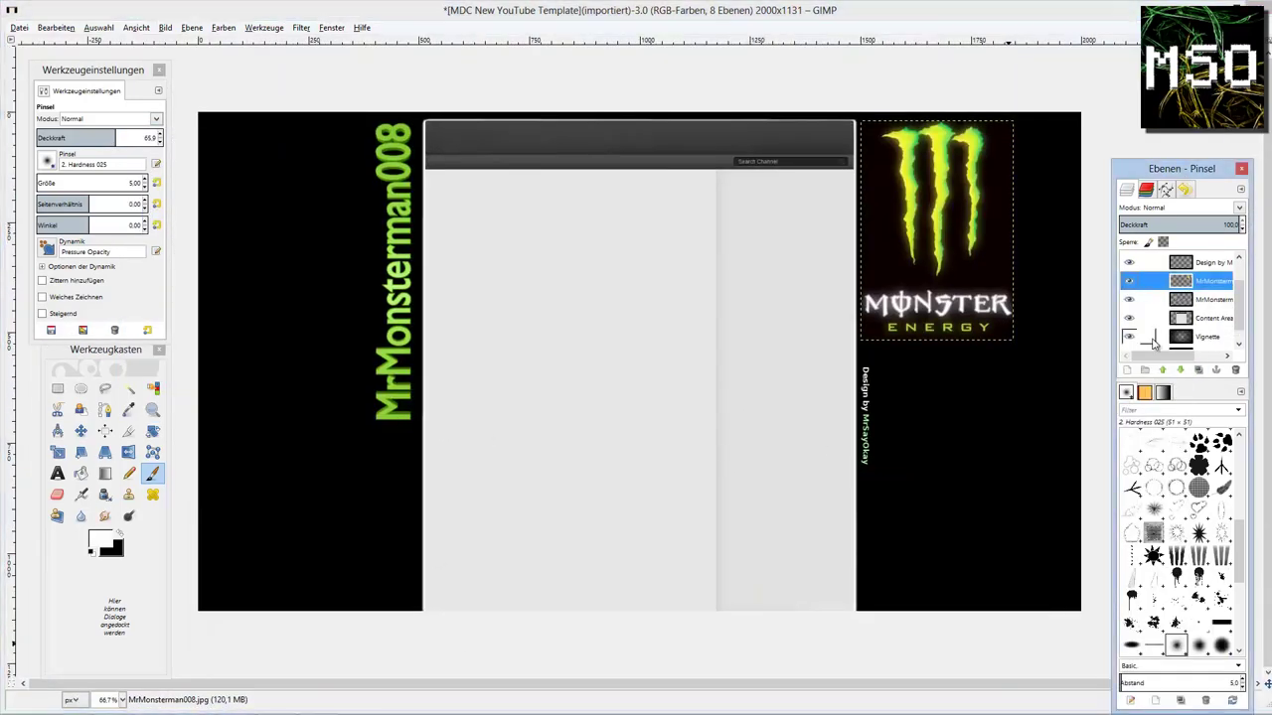
Add a new transparent layer and shift the Flame filter's horizontal camera position
{"action": "left_click", "coordinate": [1126, 369]}
{"action": "left_click", "coordinate": [269, 381]}
{"action": "left_click", "coordinate": [301, 27]}
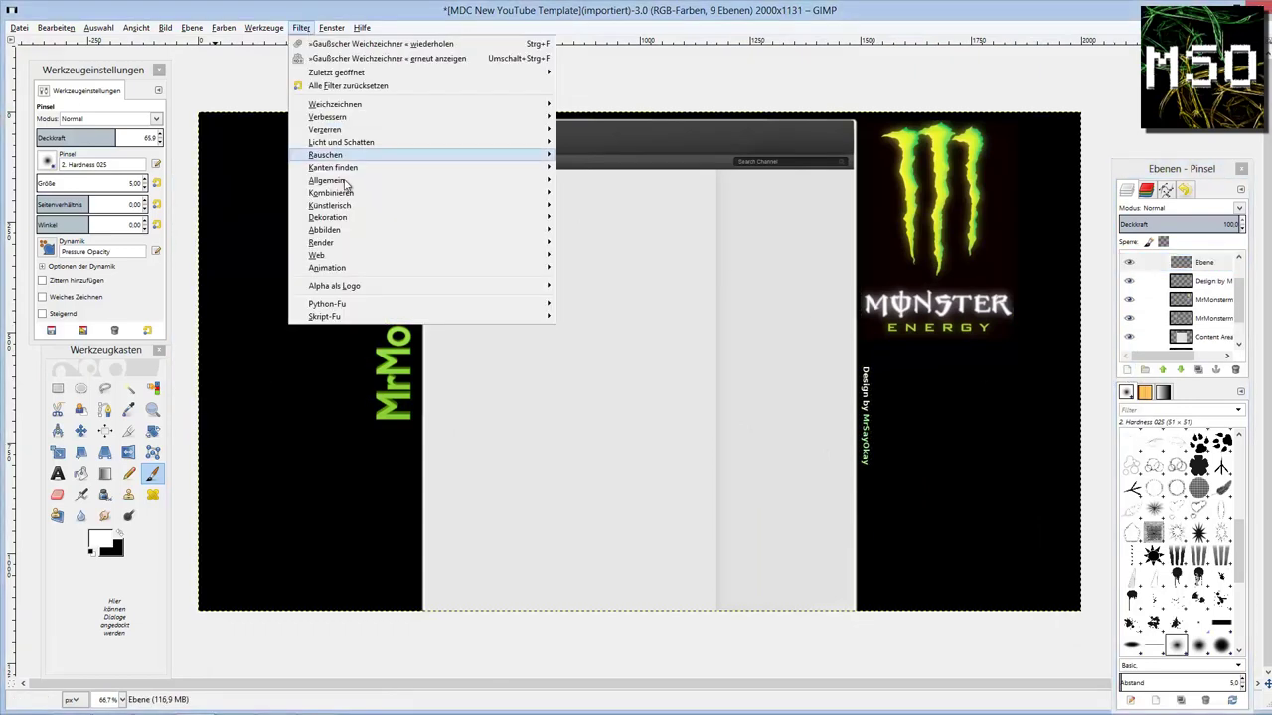
{"action": "left_click", "coordinate": [695, 260]}
{"action": "left_click", "coordinate": [84, 124]}
{"action": "left_click_drag", "start_coordinate": [165, 148], "coordinate": [199, 152]}
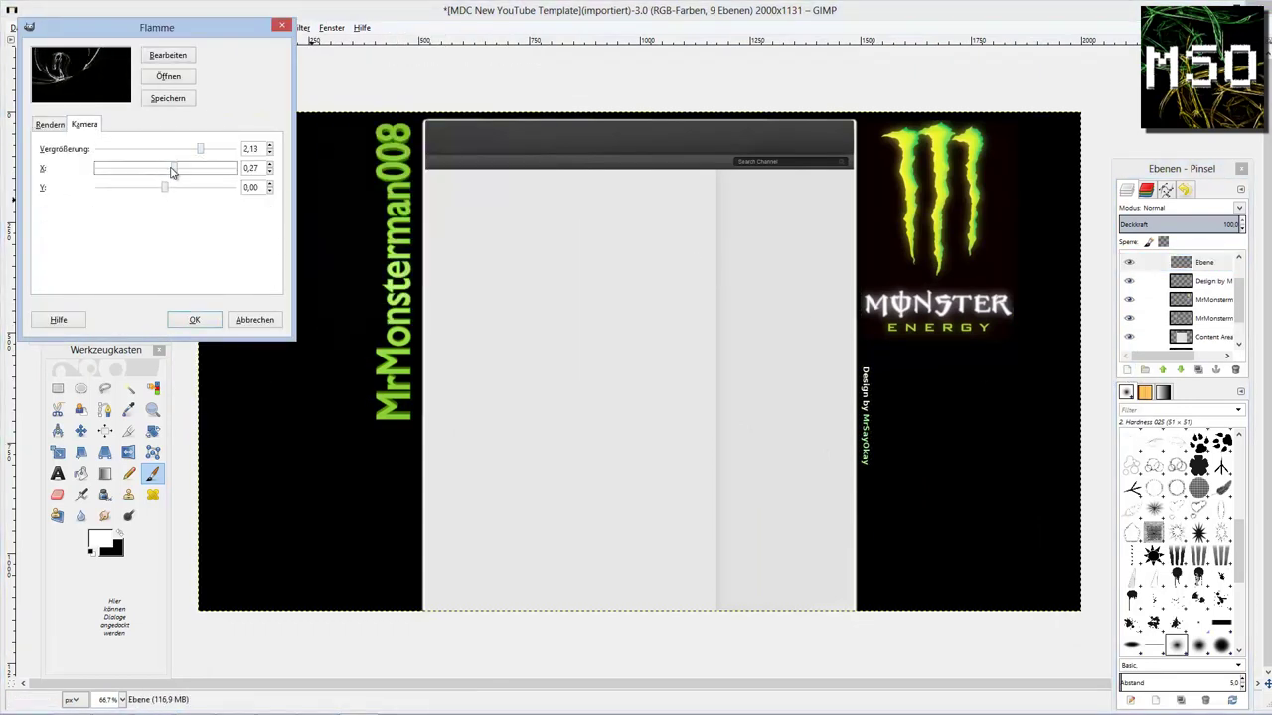
Randomize the flame pattern three times in the editor and render the strands onto the layer
{"action": "left_click", "coordinate": [168, 54]}
{"action": "left_click", "coordinate": [53, 306]}
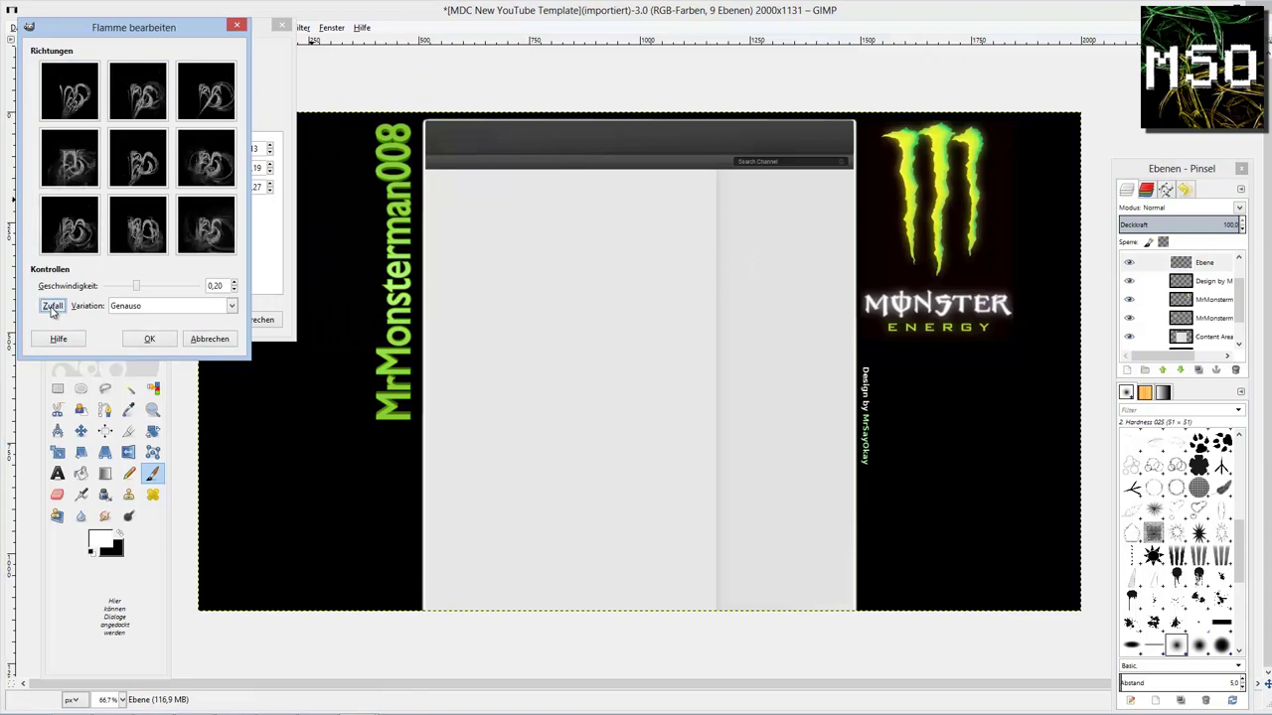
{"action": "left_click", "coordinate": [52, 306]}
{"action": "left_click", "coordinate": [52, 307]}
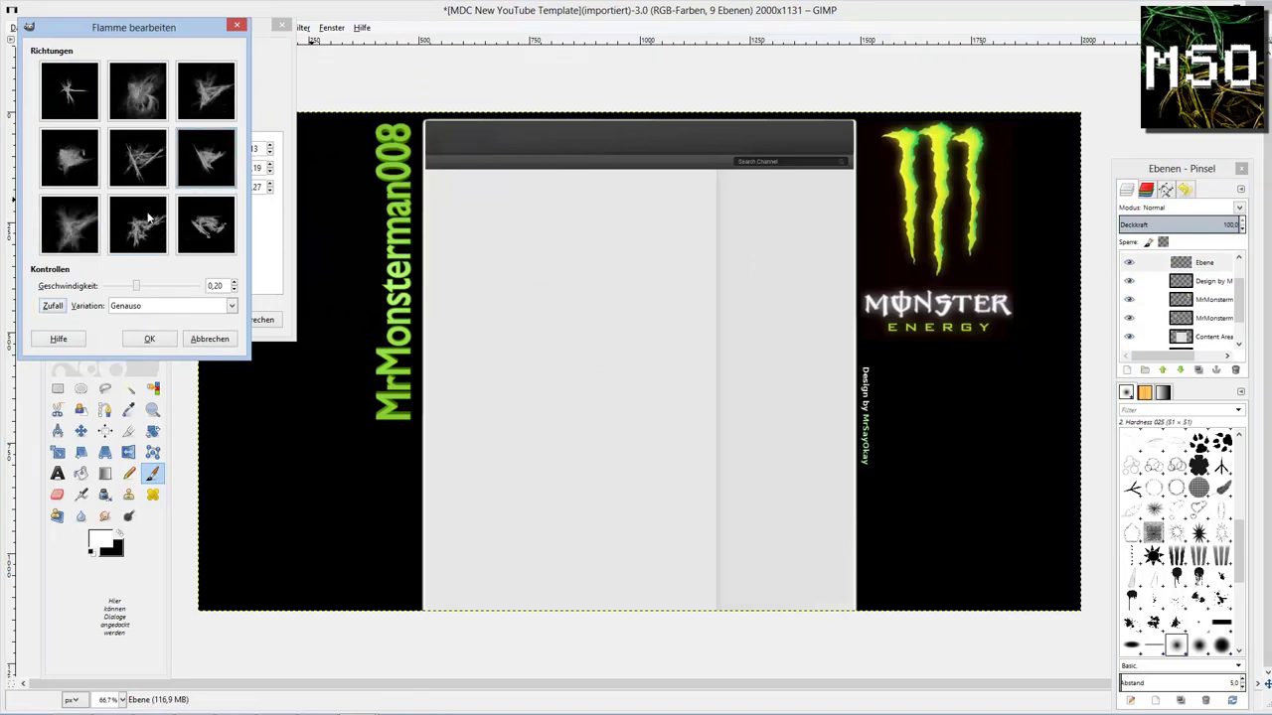
{"action": "left_click", "coordinate": [149, 339]}
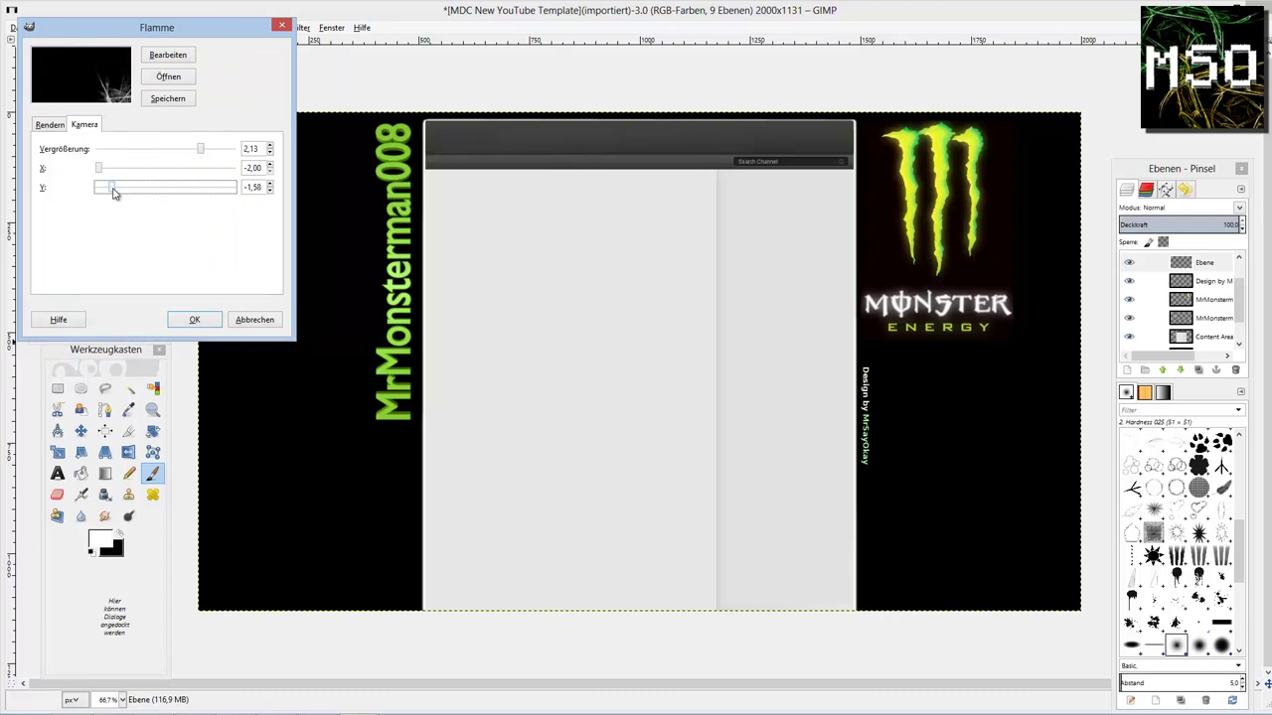
{"action": "left_click", "coordinate": [194, 319]}
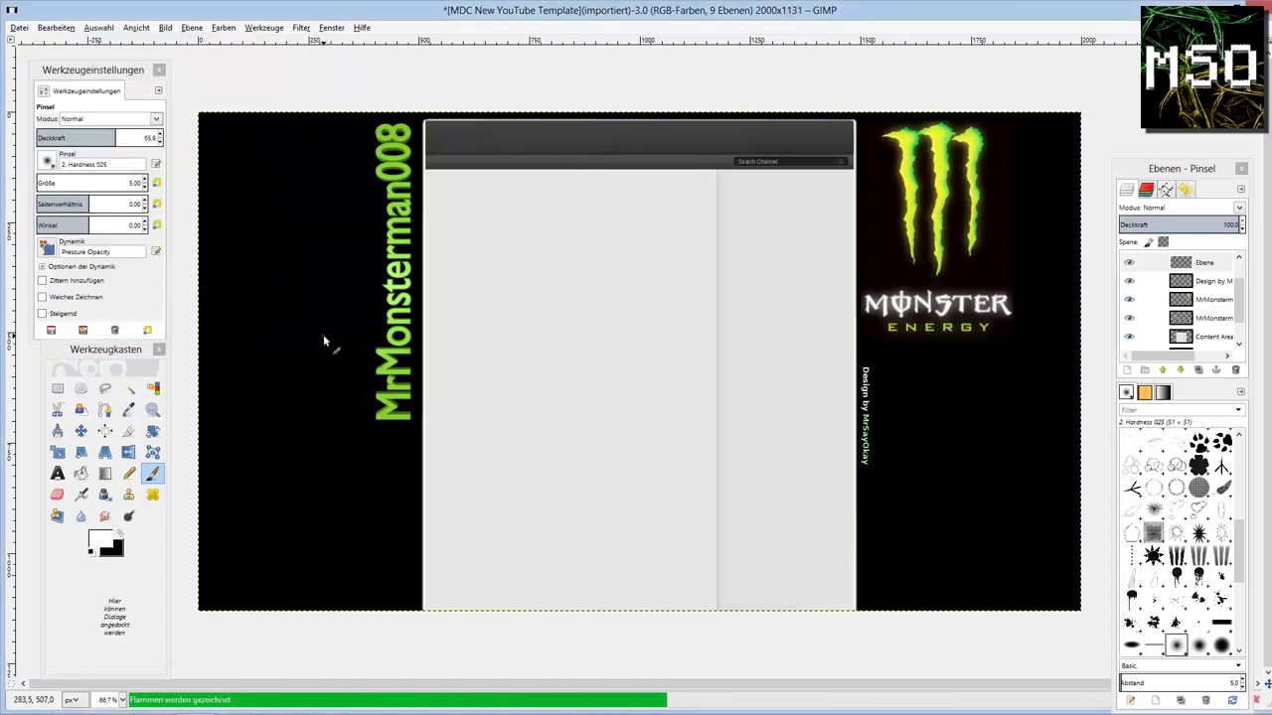
{"action": "scroll", "coordinate": [797, 523], "scroll_direction": "up", "scroll_amount": 1, "text": "ctrl"}
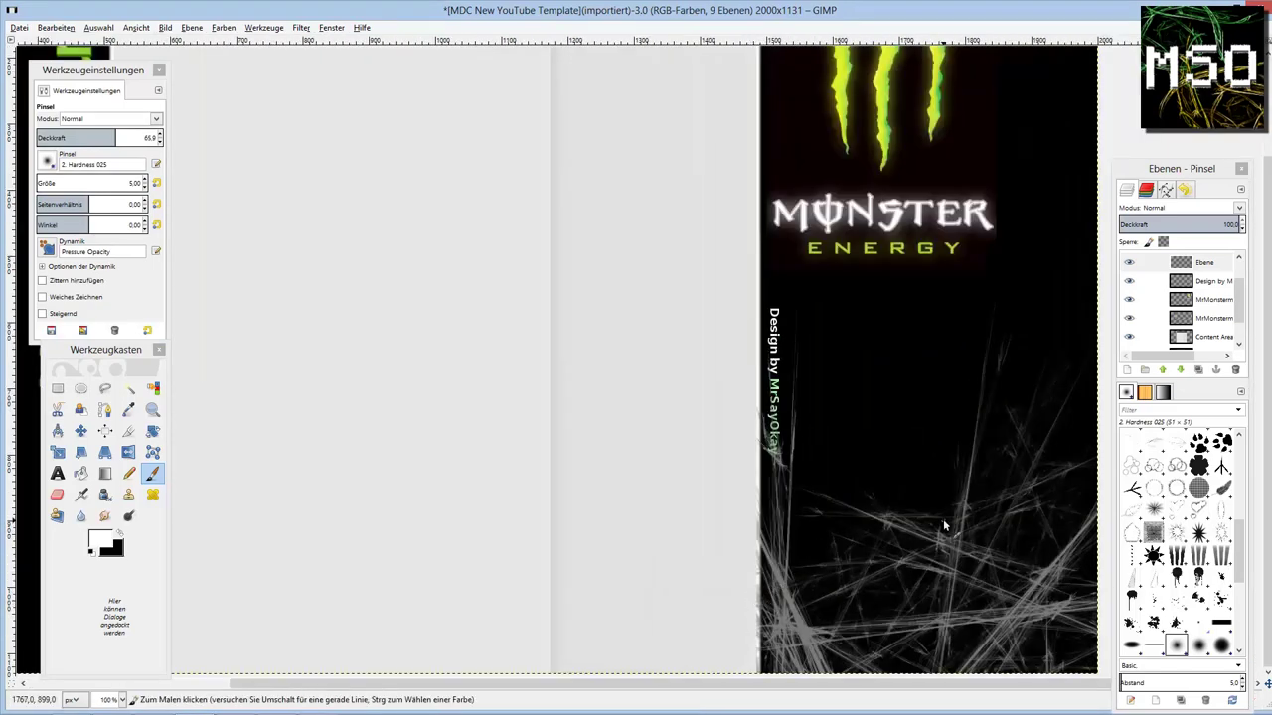
Set the paintbrush to Color mode with a green foreground for tinting the flames
{"action": "scroll", "coordinate": [943, 526], "scroll_direction": "up", "scroll_amount": 1, "text": "ctrl"}
{"action": "scroll", "coordinate": [754, 542], "scroll_direction": "up", "scroll_amount": 1, "text": "ctrl"}
{"action": "scroll", "coordinate": [754, 542], "scroll_direction": "up", "scroll_amount": 3}
{"action": "left_click", "coordinate": [57, 494]}
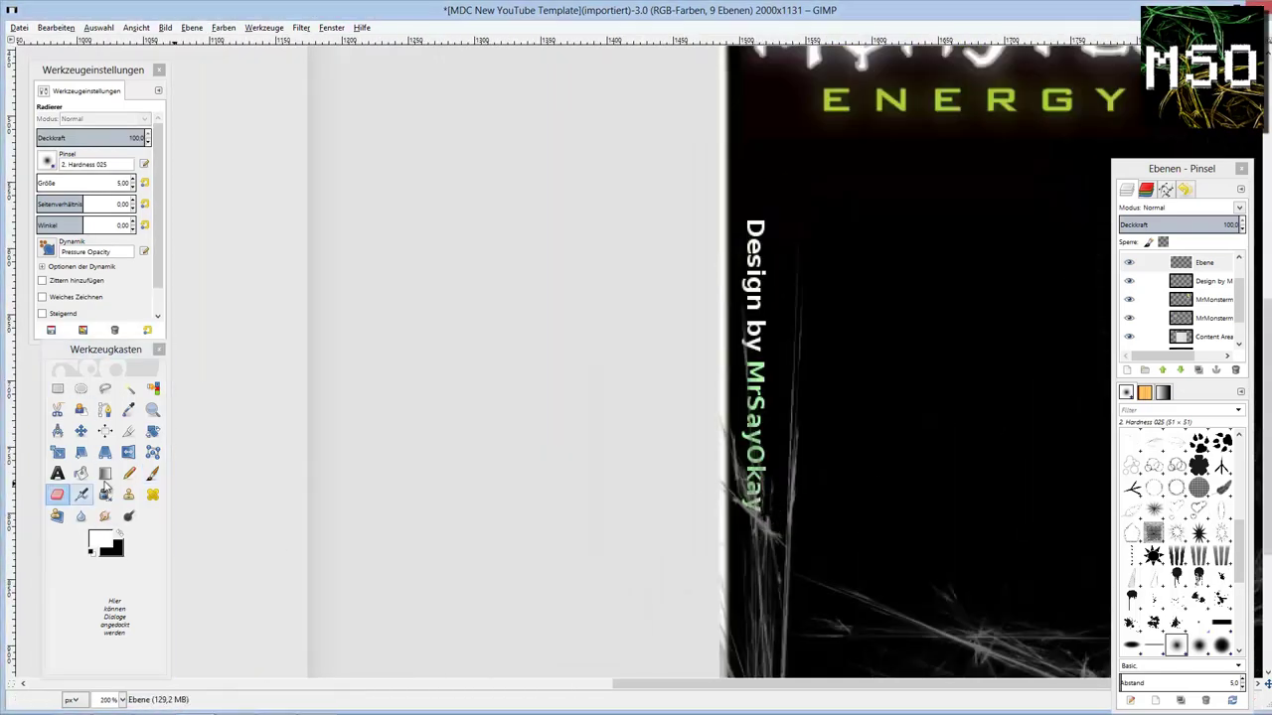
{"action": "key", "text": "p"}
{"action": "scroll", "coordinate": [701, 517], "scroll_direction": "down", "scroll_amount": 3}
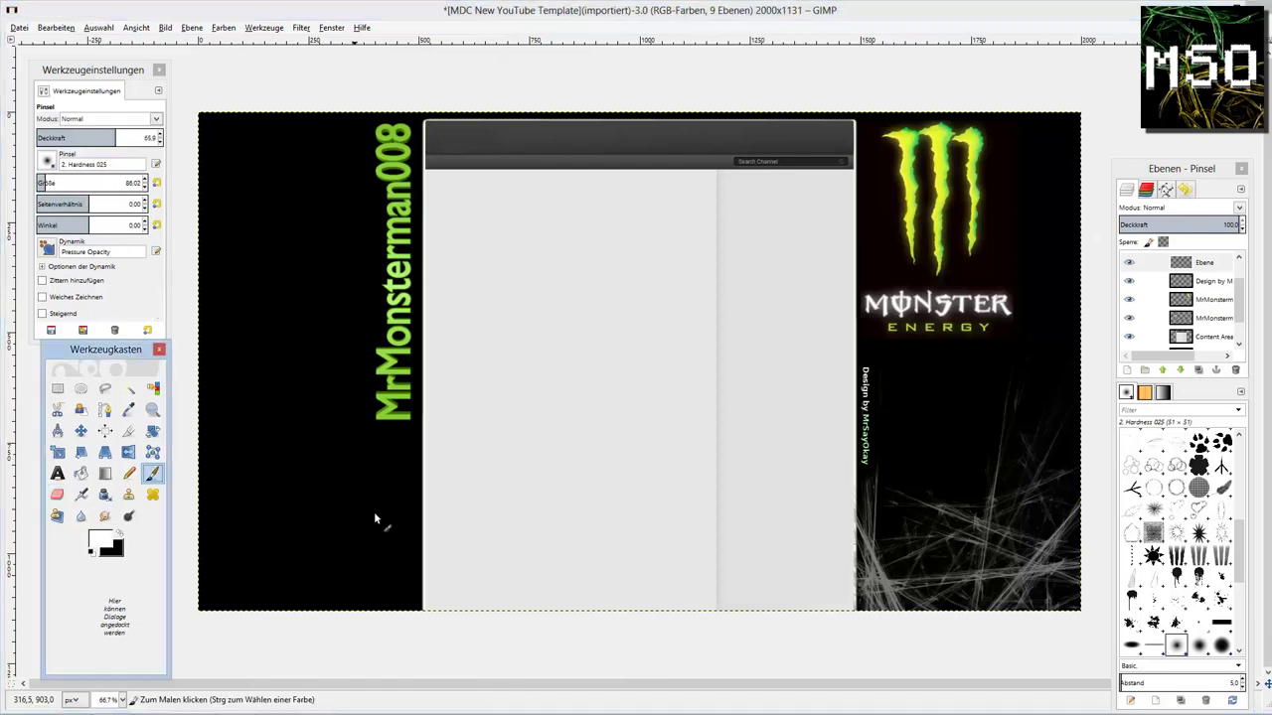
{"action": "left_click", "coordinate": [103, 118]}
{"action": "left_click", "coordinate": [73, 468]}
{"action": "left_click", "coordinate": [100, 541]}
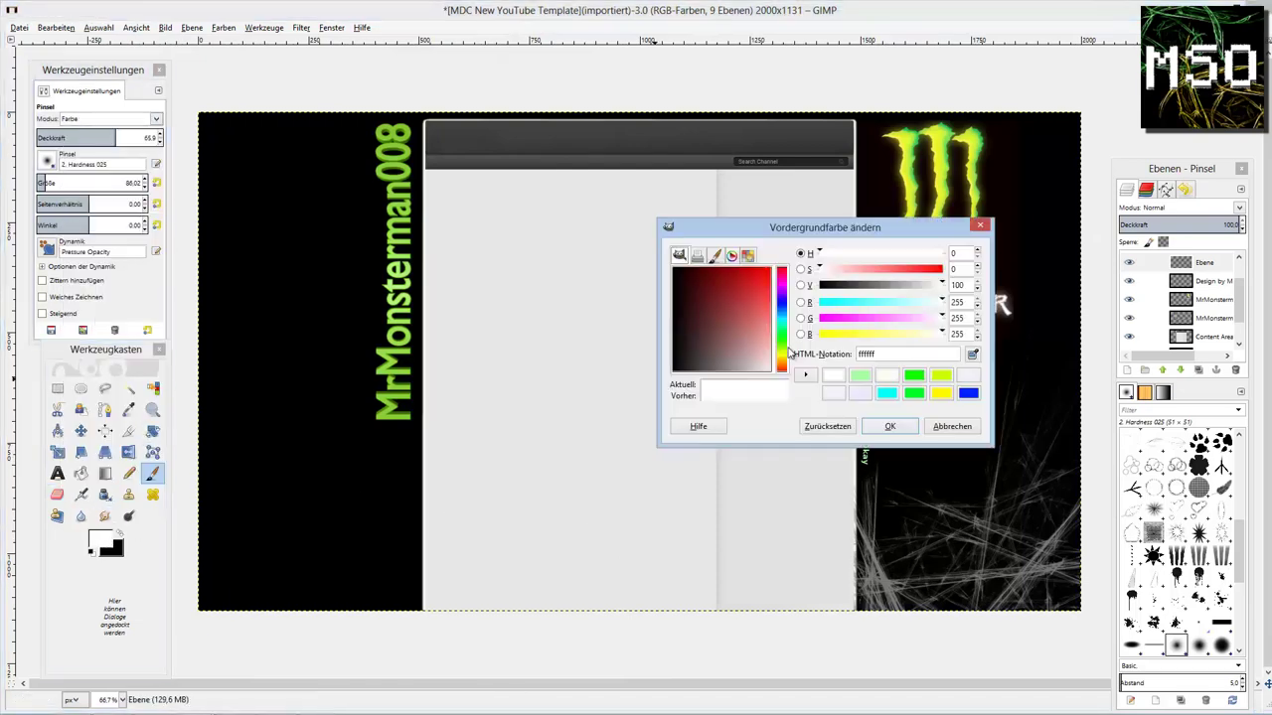
{"action": "left_click", "coordinate": [890, 428]}
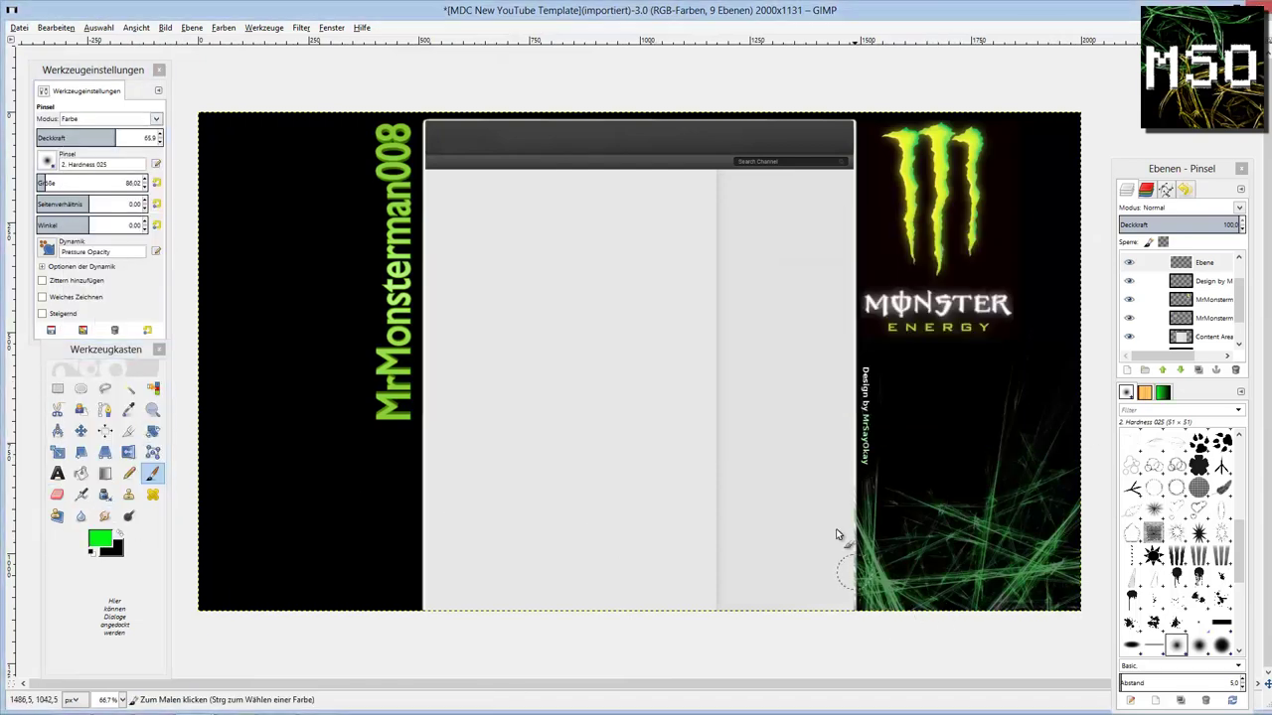
Lower the flame layer below Content Area and select the Fade layer
{"action": "left_click", "coordinate": [1181, 369]}
{"action": "left_click", "coordinate": [1181, 370]}
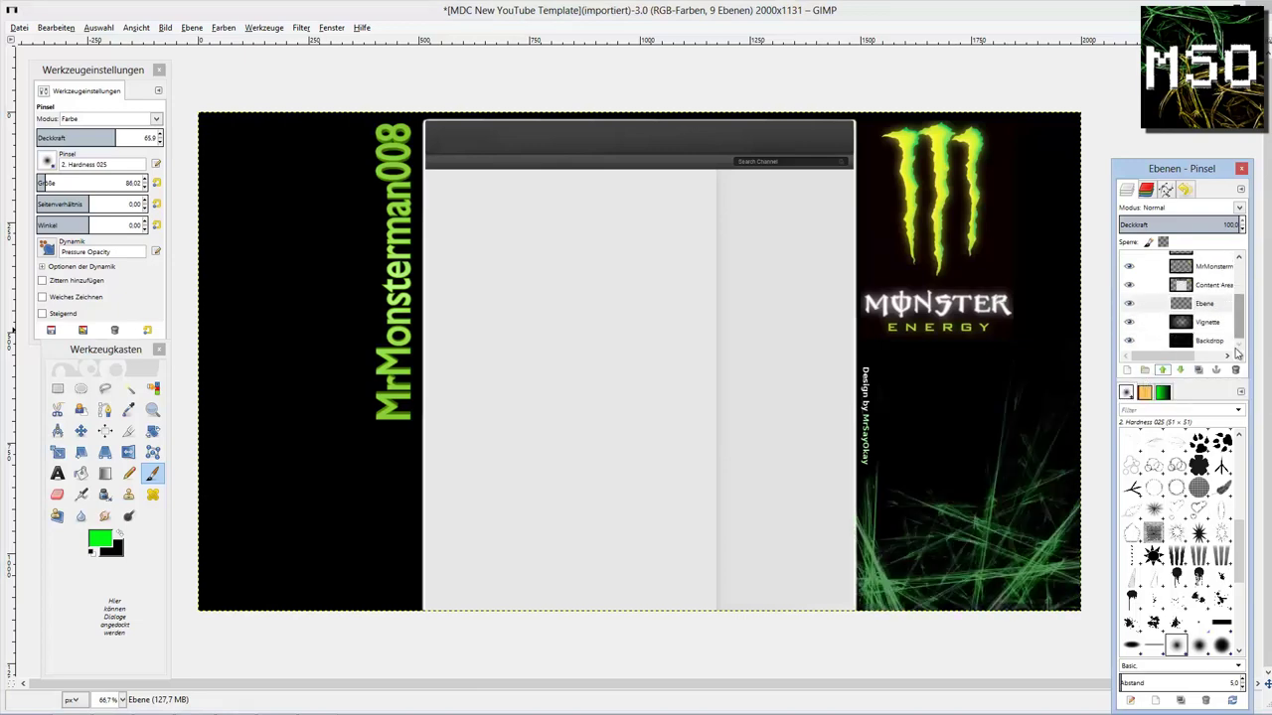
{"action": "scroll", "coordinate": [1182, 298], "scroll_direction": "up", "scroll_amount": 3}
{"action": "left_click", "coordinate": [1129, 260]}
Add a new layer and render another flame into the upper-left area with adjusted camera
{"action": "left_click", "coordinate": [1129, 261]}
{"action": "left_click", "coordinate": [1129, 261]}
{"action": "left_click", "coordinate": [1202, 261]}
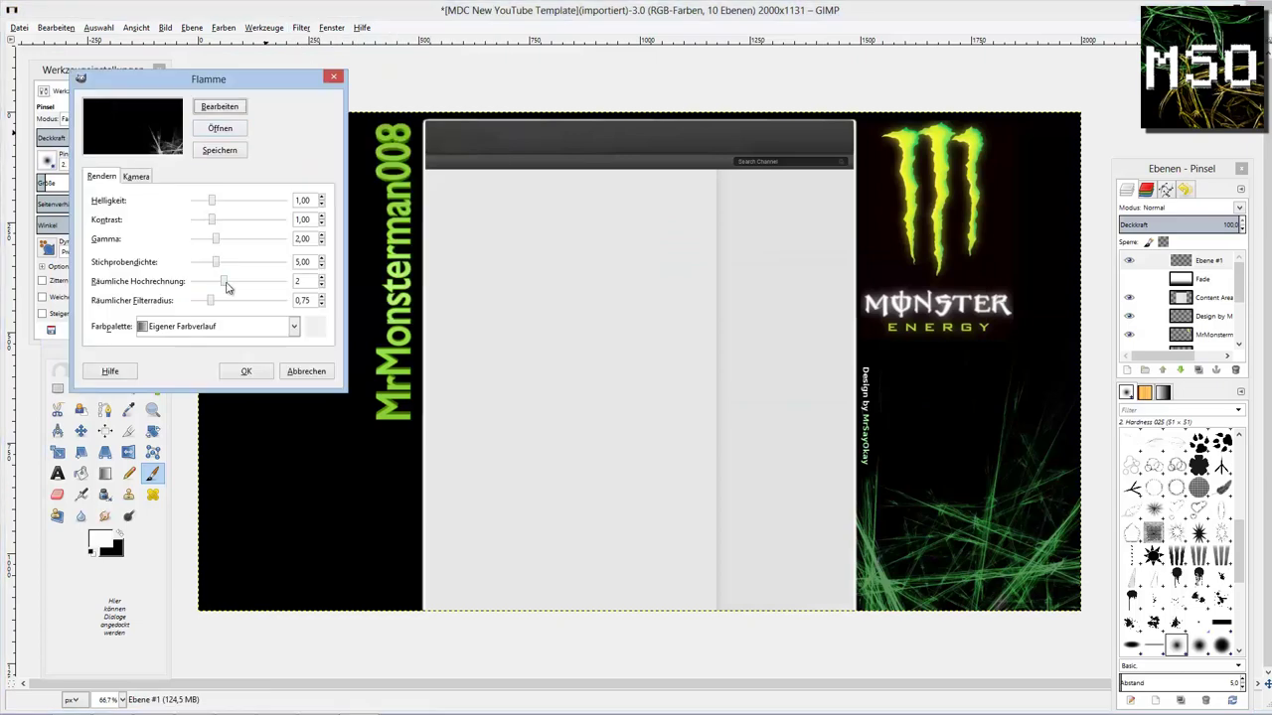
{"action": "left_click", "coordinate": [136, 175]}
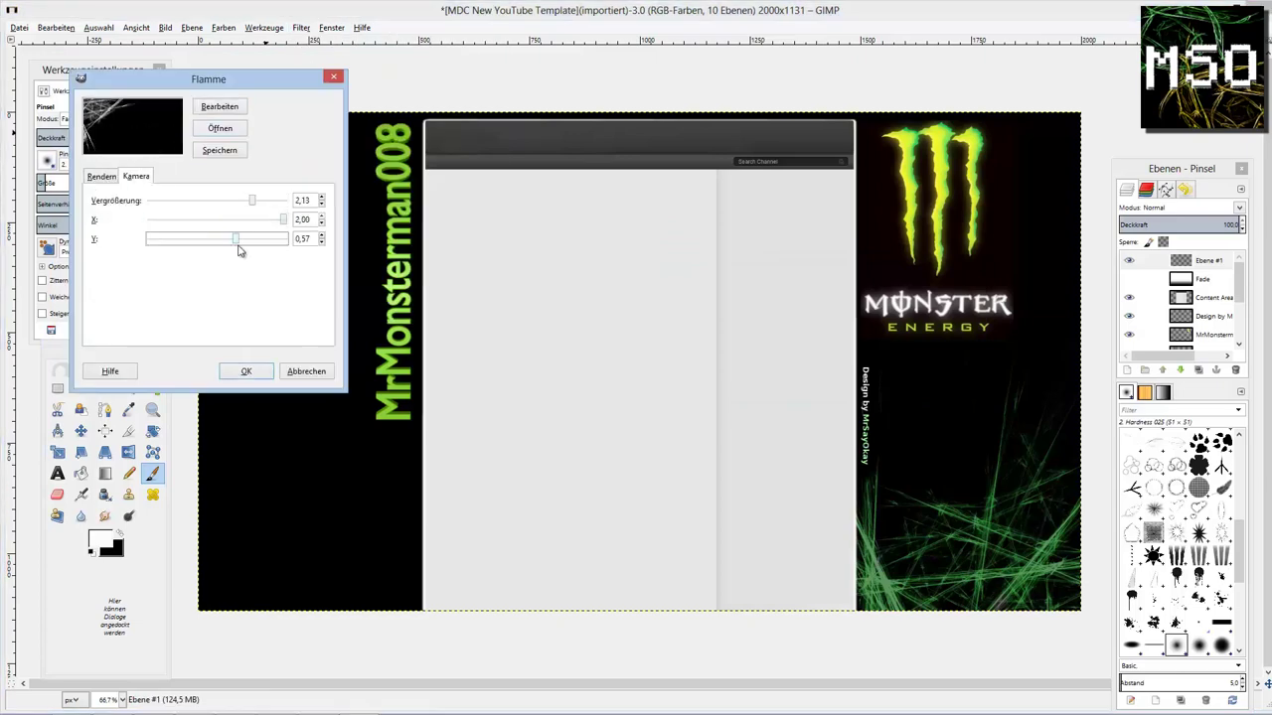
{"action": "left_click", "coordinate": [246, 371]}
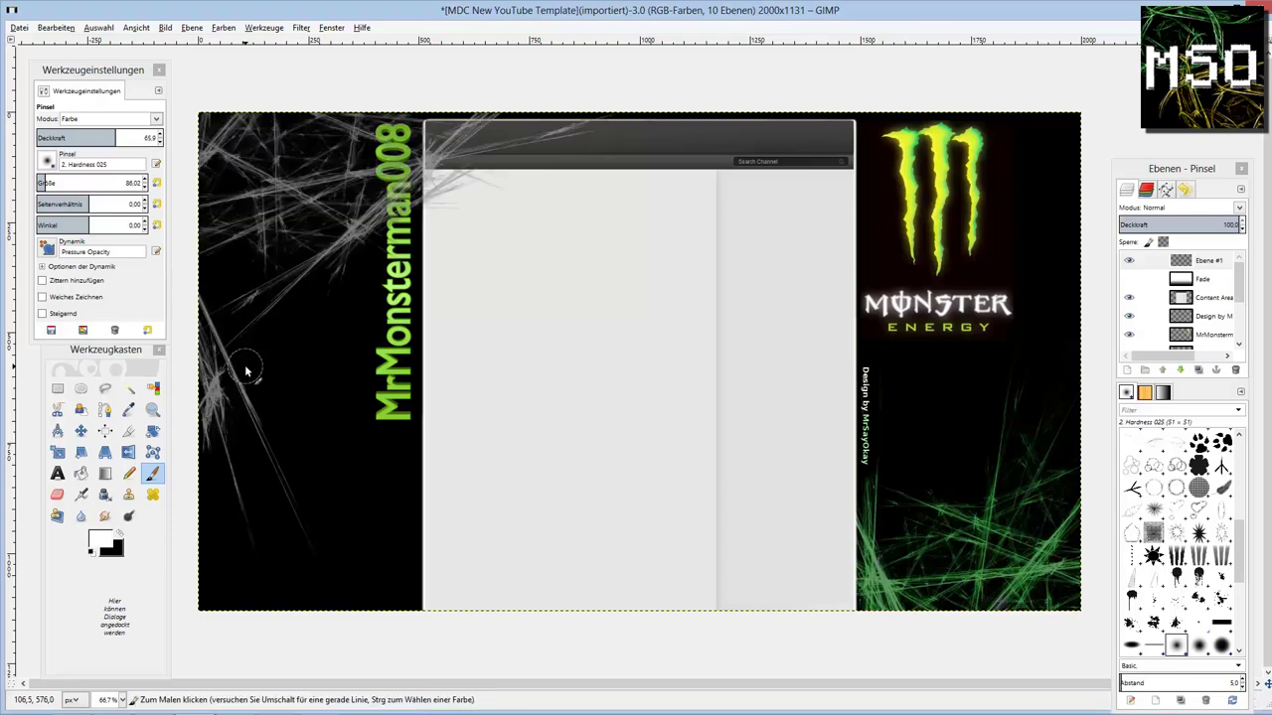
Lower the new flame layer in the stack and paint its strands green
{"action": "left_click", "coordinate": [56, 496]}
{"action": "key", "text": "1"}
{"action": "left_click", "coordinate": [1179, 369]}
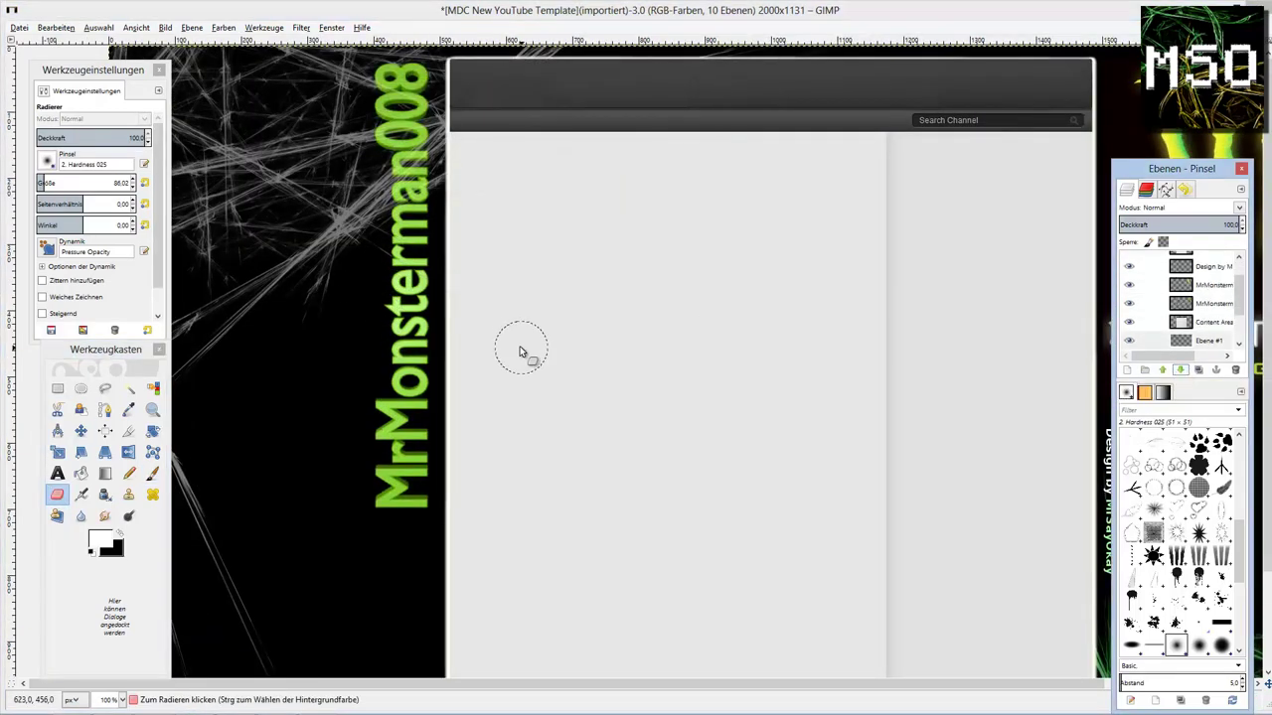
{"action": "key", "text": "minus"}
{"action": "left_click", "coordinate": [100, 541]}
{"action": "left_click", "coordinate": [385, 429]}
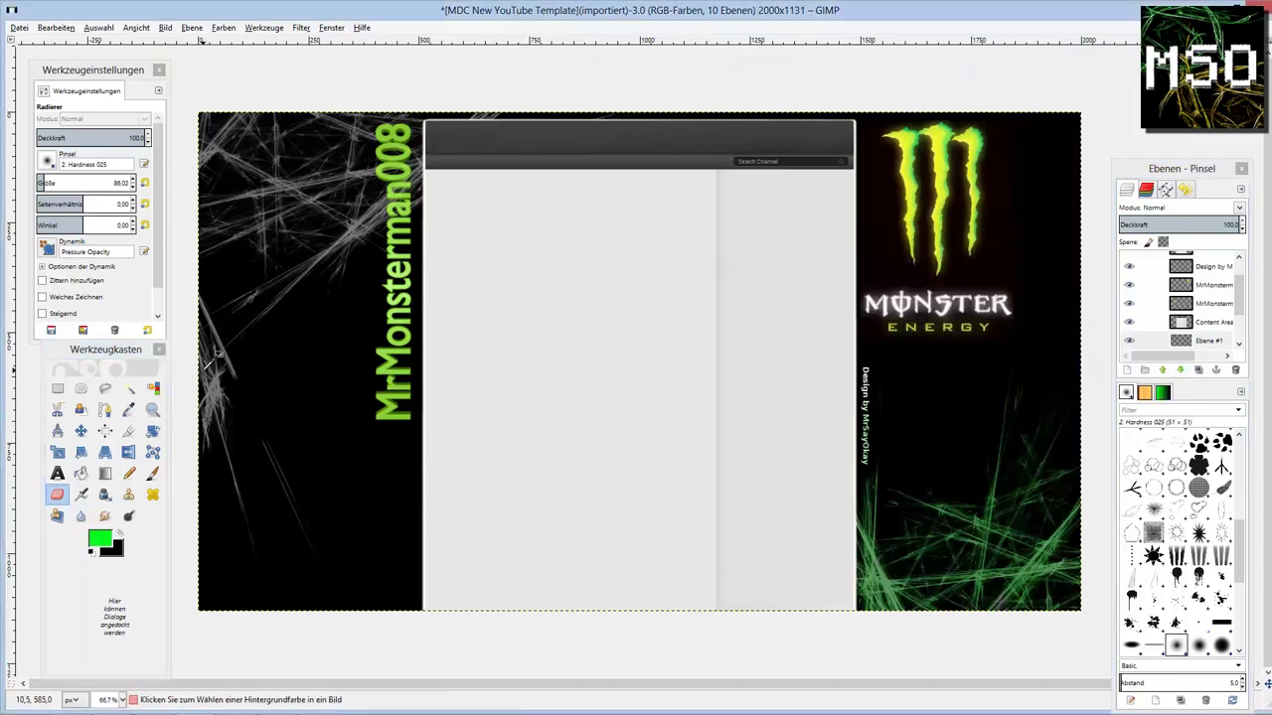
{"action": "key", "text": "p"}
{"action": "left_click_drag", "start_coordinate": [217, 353], "coordinate": [243, 437]}
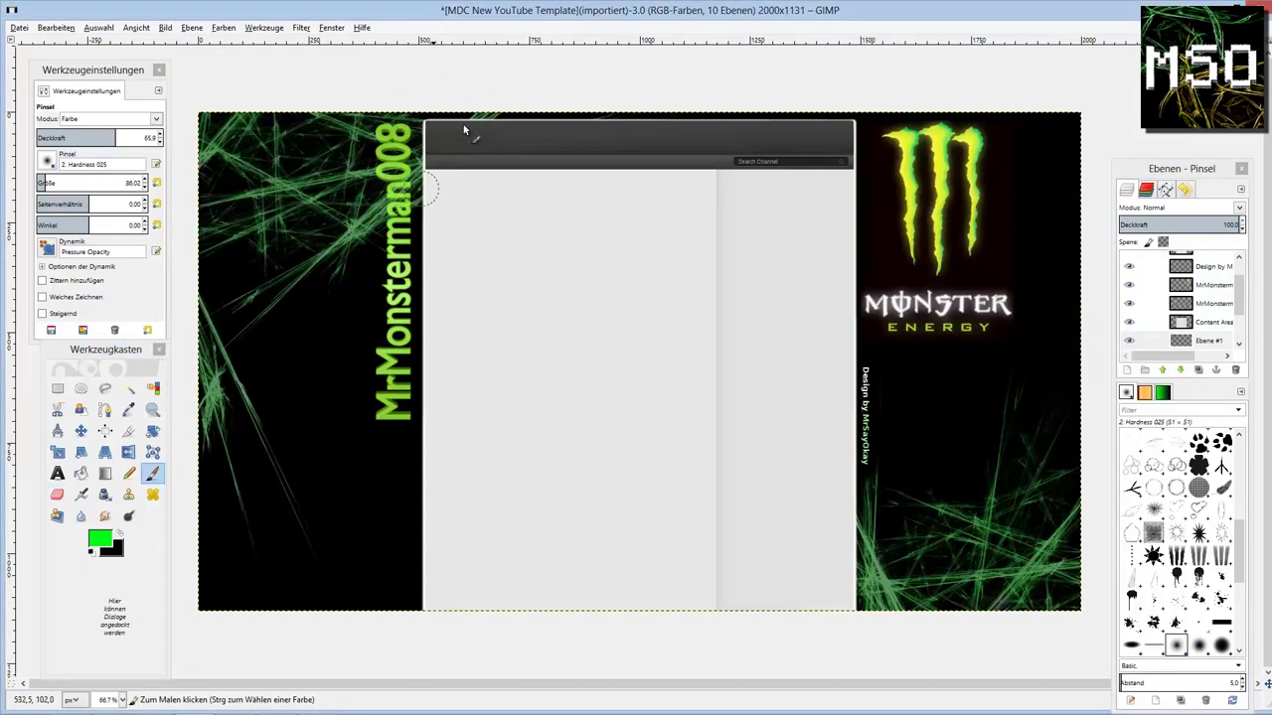
Zoom in and out to inspect the left column and the vertical name text
{"action": "key", "text": "1"}
{"action": "key", "text": "shift+e"}
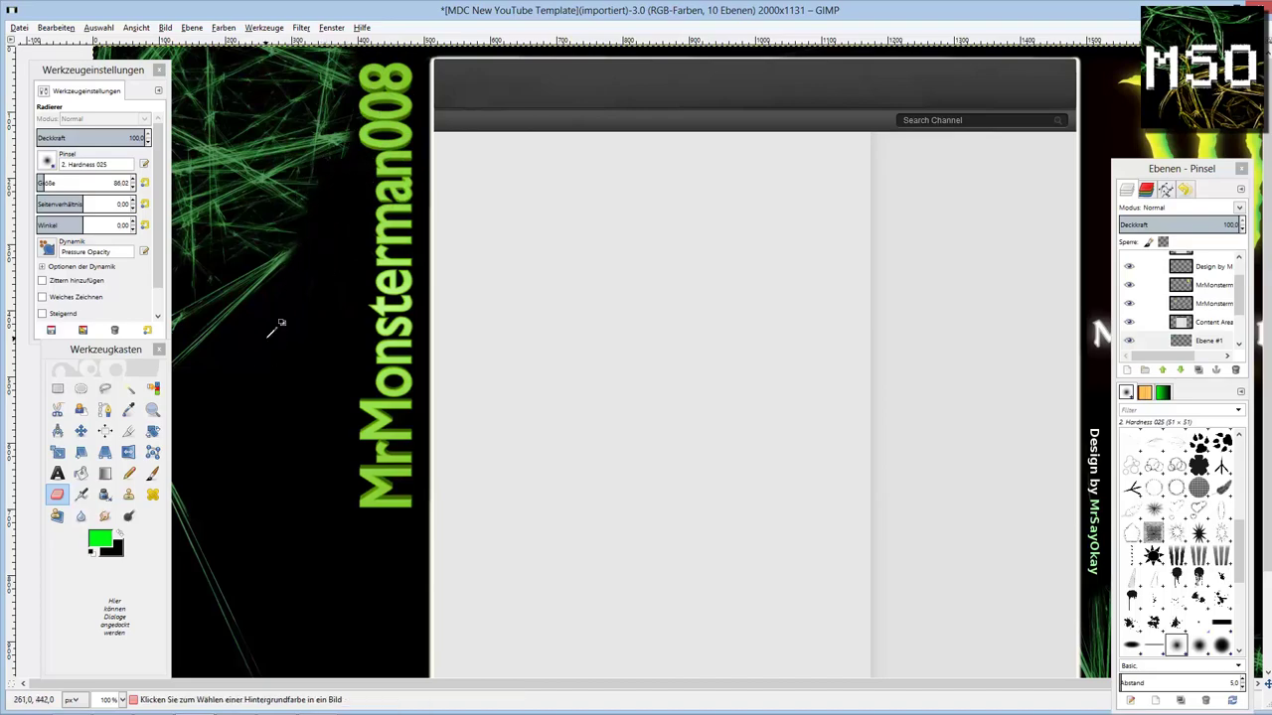
{"action": "key", "text": "shift+ctrl+j"}
{"action": "key", "text": "2"}
{"action": "key", "text": "1"}
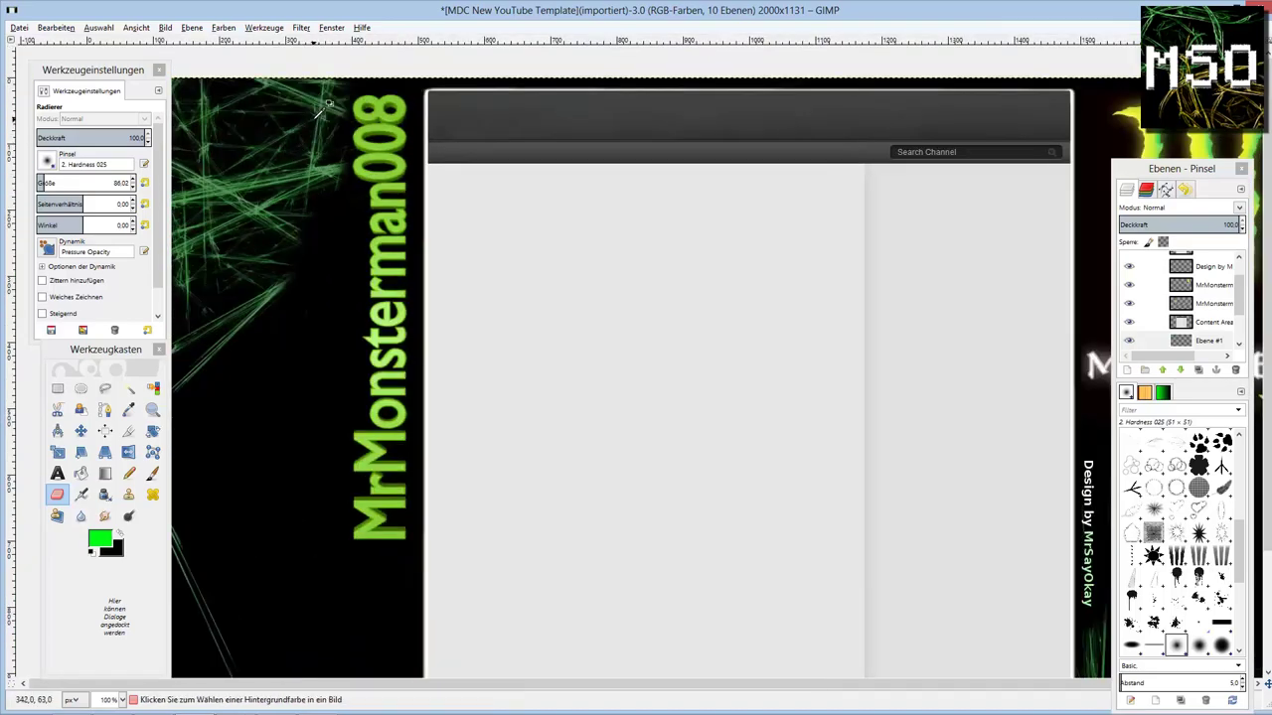
{"action": "key", "text": "2"}
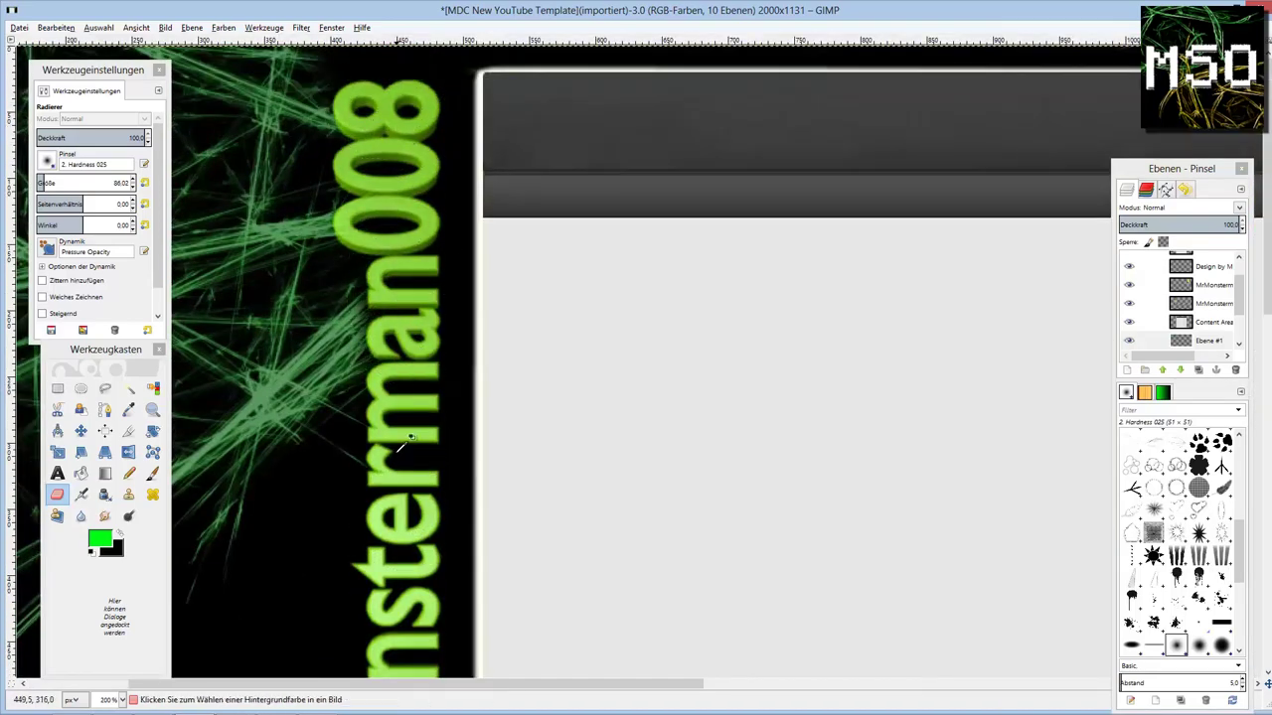
{"action": "key", "text": "shift+ctrl+j"}
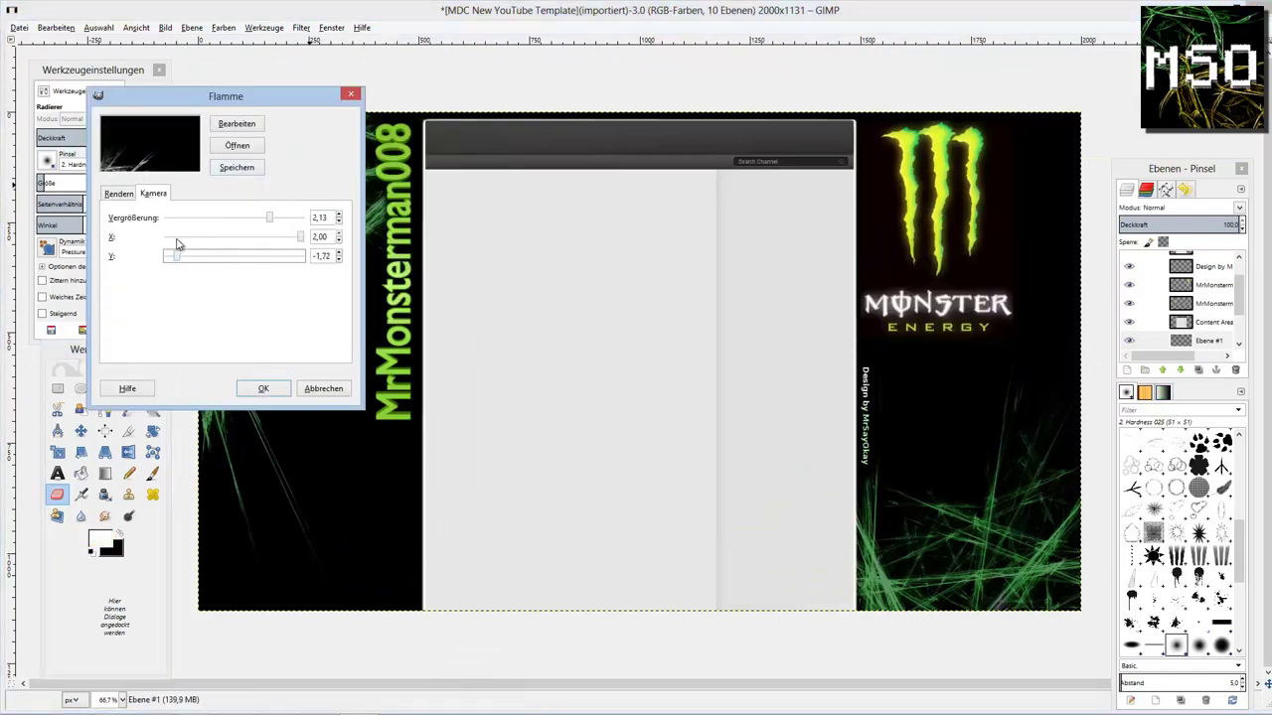
Lower the flame's horizontal and vertical camera offsets and render it into the lower-left area
{"action": "left_click", "coordinate": [179, 239]}
{"action": "left_click", "coordinate": [175, 256]}
{"action": "left_click", "coordinate": [264, 389]}
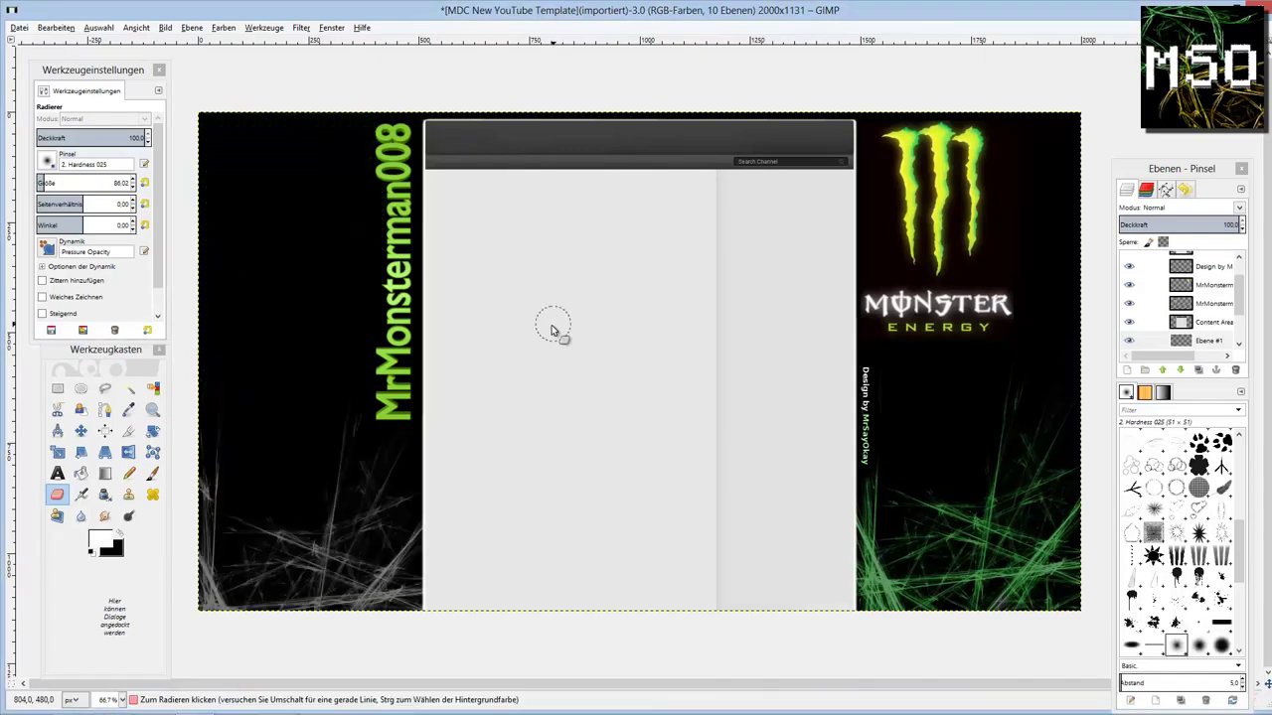
Render another flame on new layer Ebene #2 and move it beneath the content area
{"action": "key", "text": "ctrl+shift+f"}
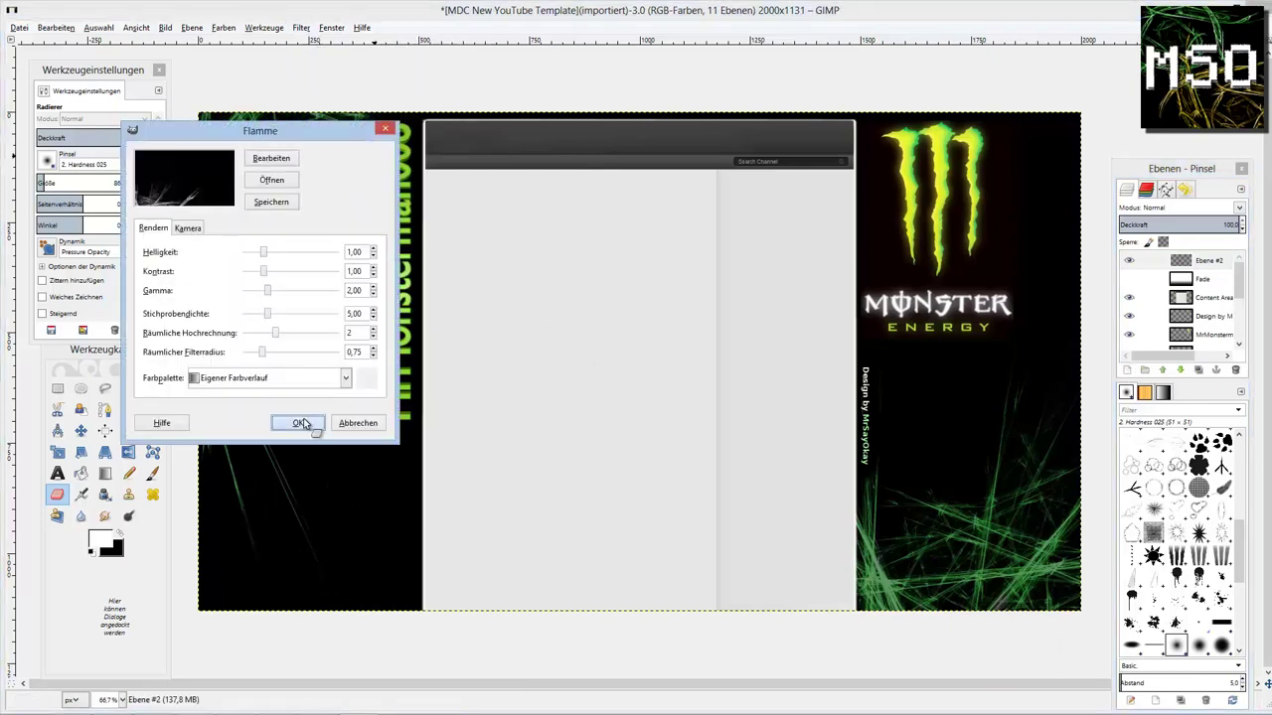
{"action": "left_click", "coordinate": [298, 420]}
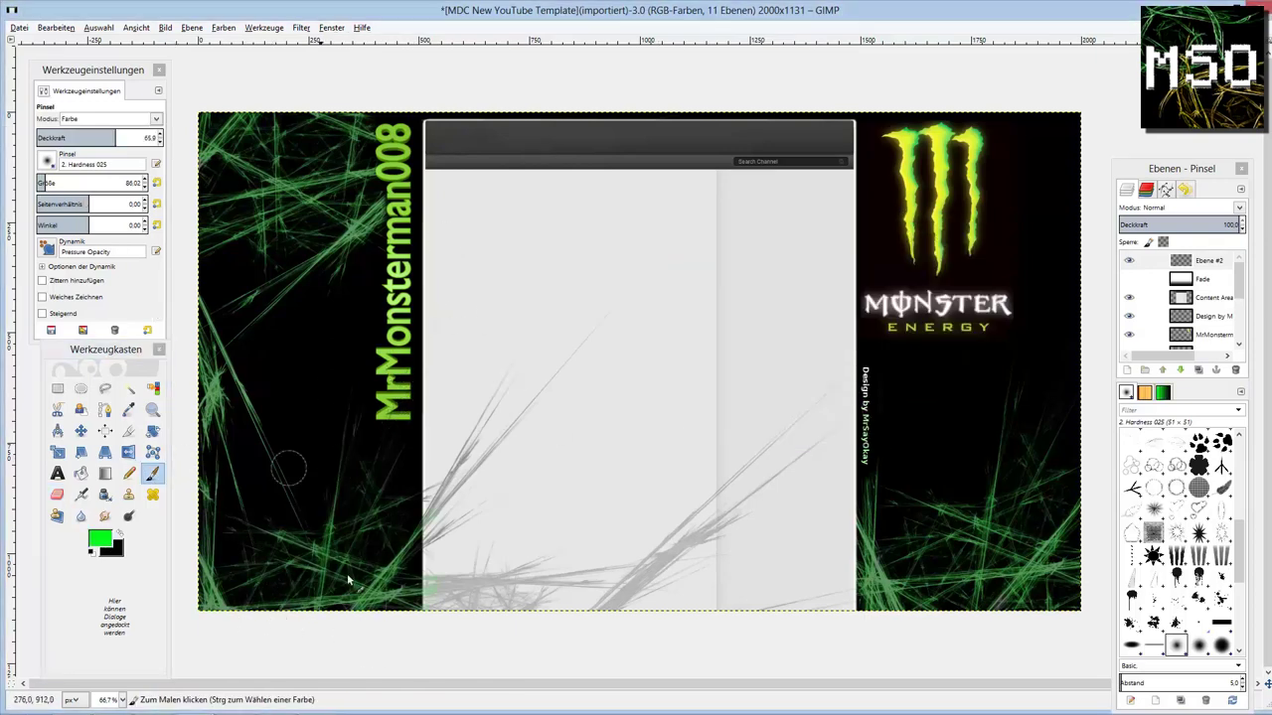
{"action": "key", "text": "shift+e"}
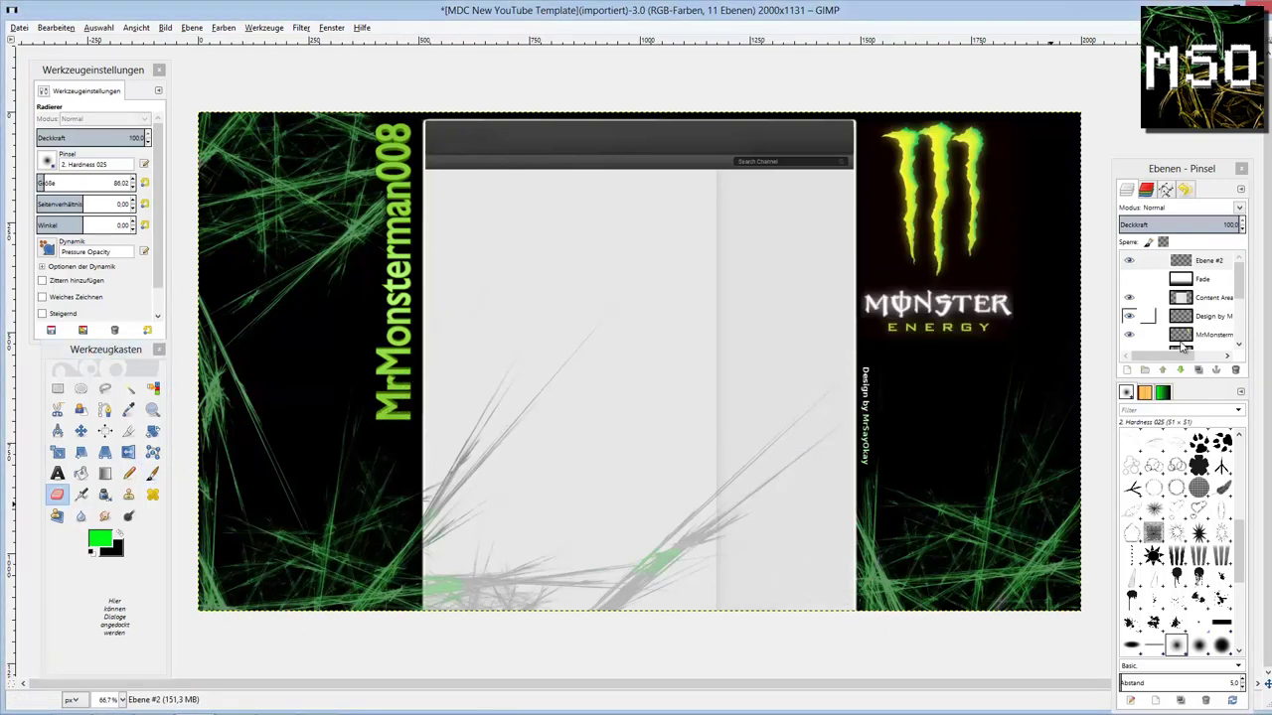
{"action": "left_click", "coordinate": [1180, 370]}
{"action": "left_click", "coordinate": [1181, 370]}
{"action": "left_click", "coordinate": [1183, 376]}
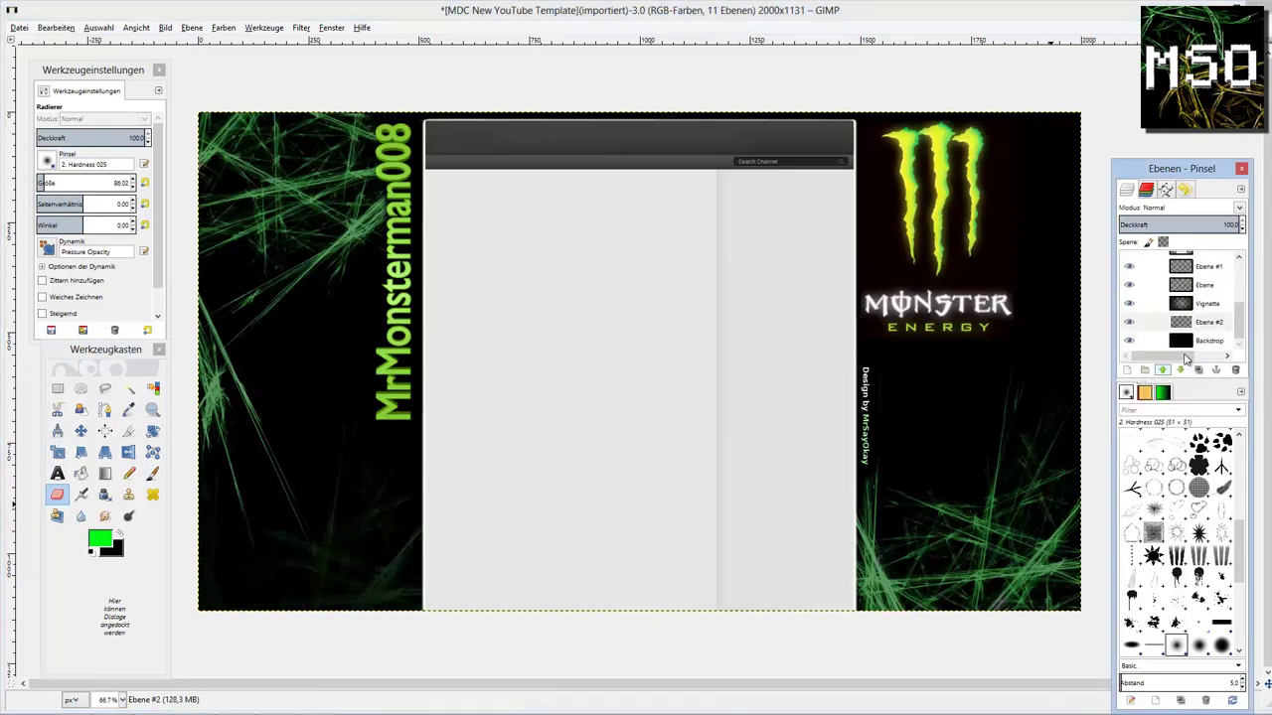
Settle the flame layer just above Vignette in the layer stack
{"action": "left_click", "coordinate": [1174, 368]}
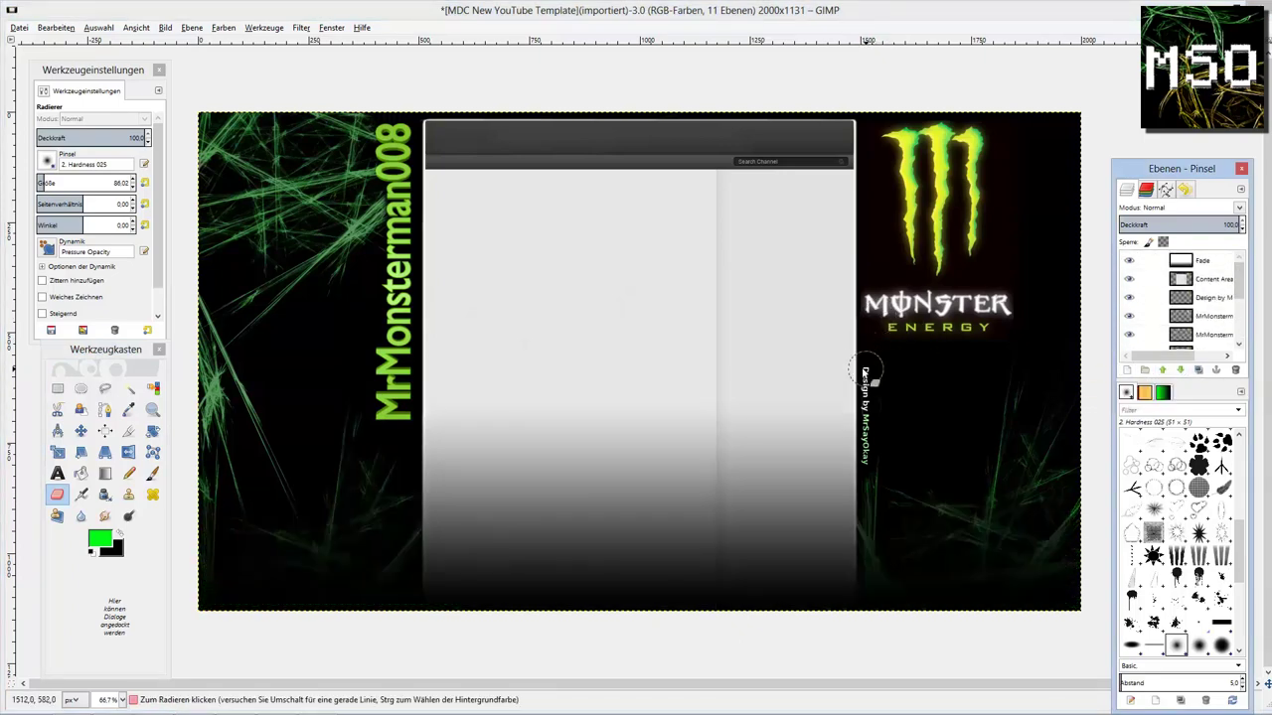